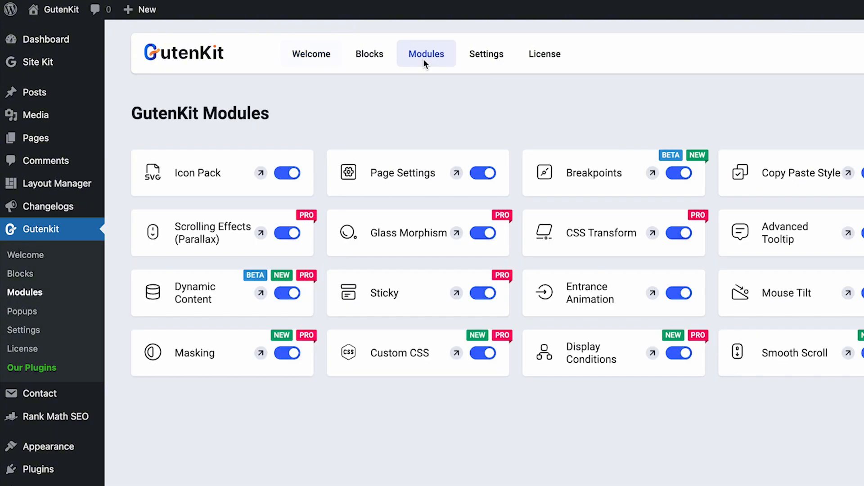
Enable the Interactions module in GutenKit and add a new page titled Interactions.
{"action": "left_click", "coordinate": [812, 353]}
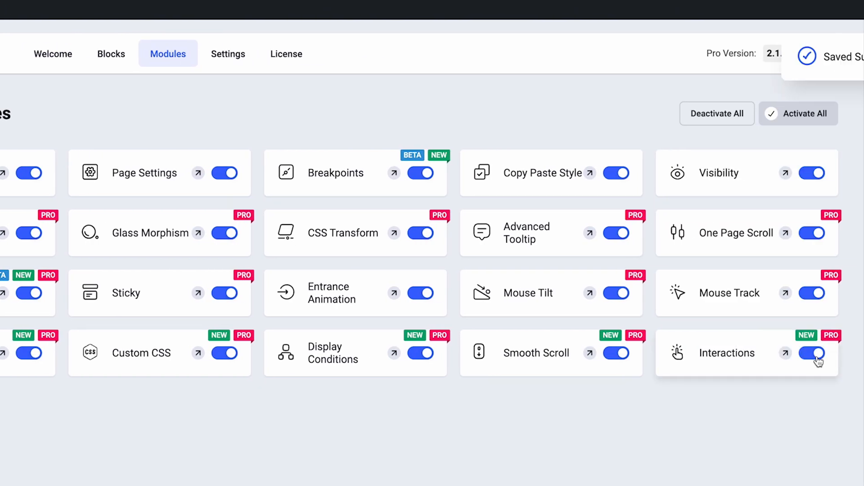
{"action": "mouse_move", "coordinate": [37, 136]}
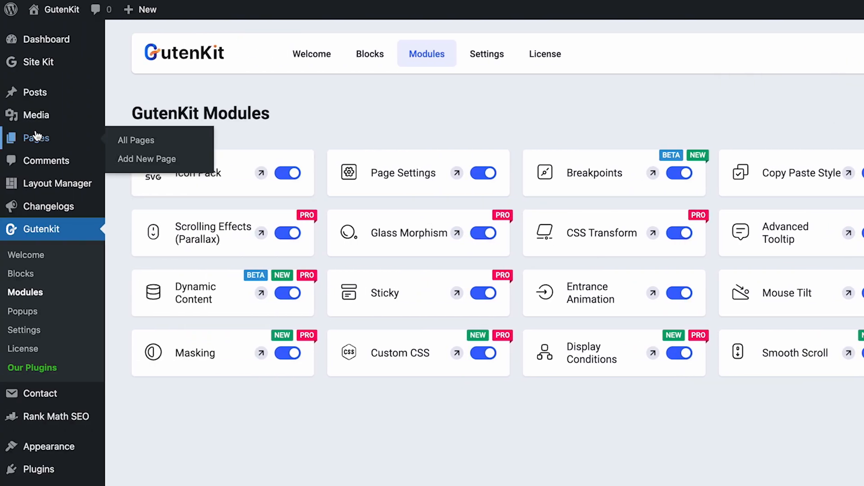
{"action": "left_click", "coordinate": [179, 163]}
{"action": "type", "text": "Interactions"}
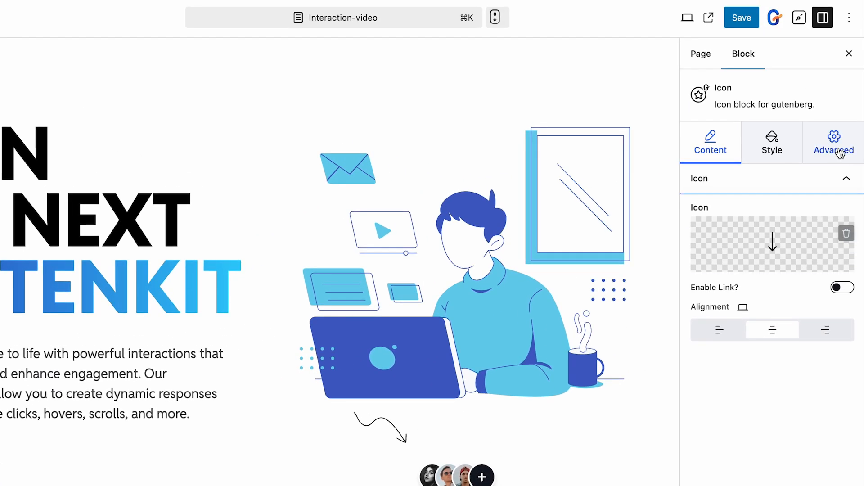
Add a third interaction to the down-arrow Icon block beside the hero text.
{"action": "left_click", "coordinate": [833, 145]}
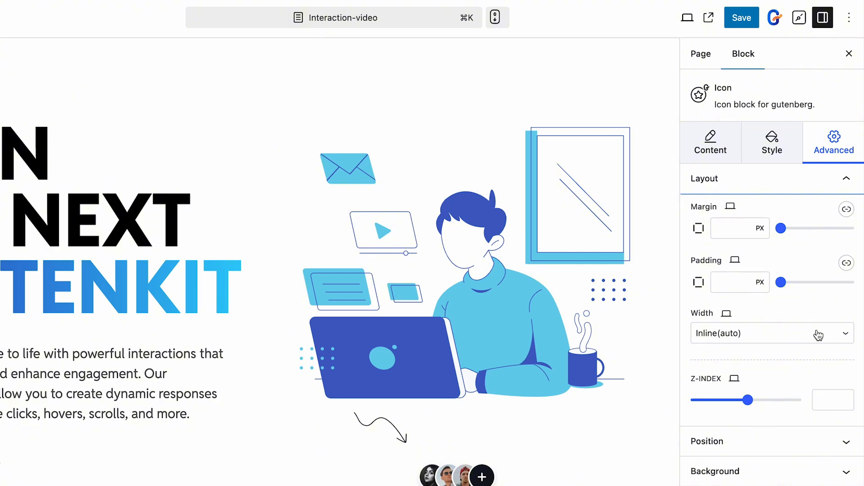
{"action": "scroll", "coordinate": [819, 335], "scroll_direction": "down", "scroll_amount": 4}
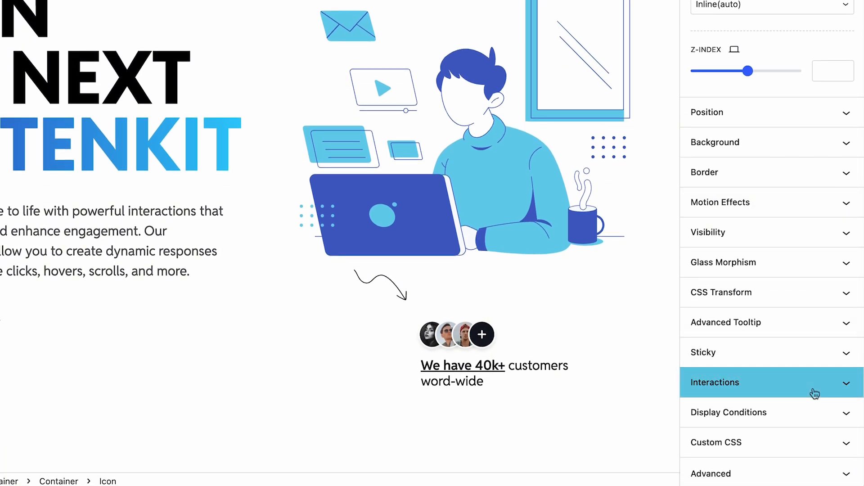
{"action": "left_click", "coordinate": [815, 393]}
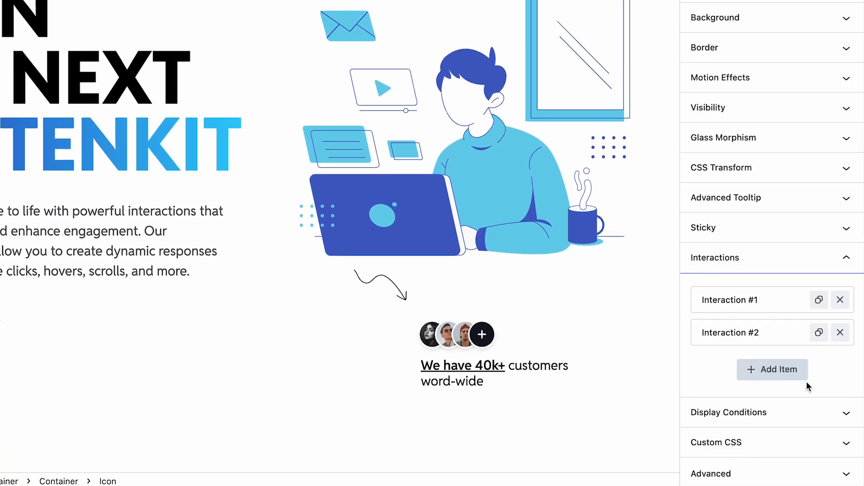
{"action": "left_click", "coordinate": [789, 369]}
Set the icon's Interaction #3 to the Click trigger with the Scroll To action.
{"action": "left_click", "coordinate": [807, 375]}
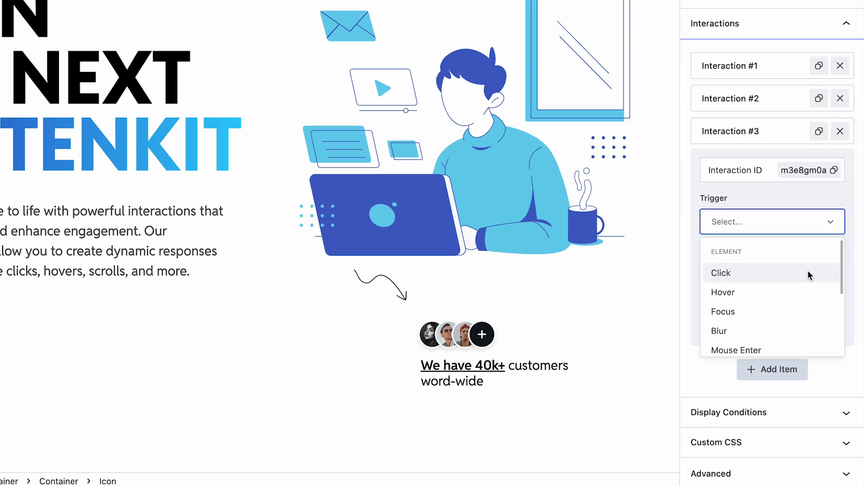
{"action": "left_click", "coordinate": [807, 270]}
{"action": "left_click", "coordinate": [809, 274]}
{"action": "scroll", "coordinate": [806, 311], "scroll_direction": "down", "scroll_amount": 3}
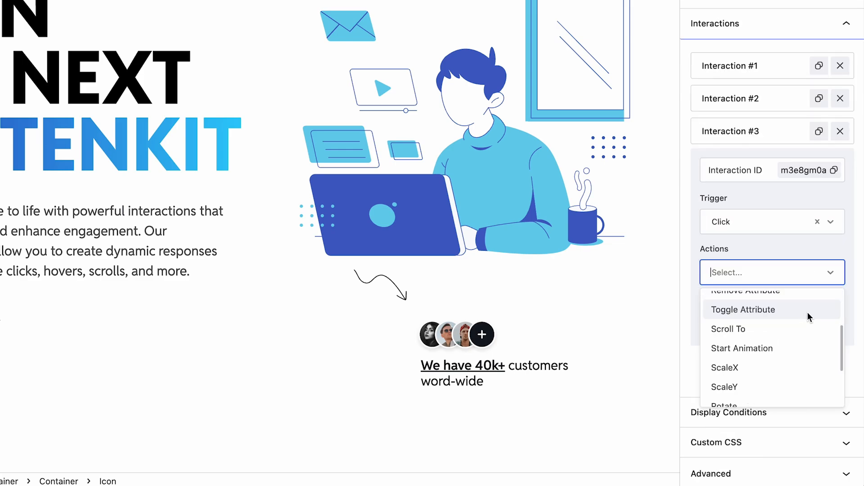
{"action": "left_click", "coordinate": [806, 324]}
{"action": "scroll", "coordinate": [806, 322], "scroll_direction": "down", "scroll_amount": 2}
{"action": "scroll", "coordinate": [807, 323], "scroll_direction": "down", "scroll_amount": 2}
Make the scroll interaction target an element by the CSS selector .pricing-section.
{"action": "left_click", "coordinate": [808, 184]}
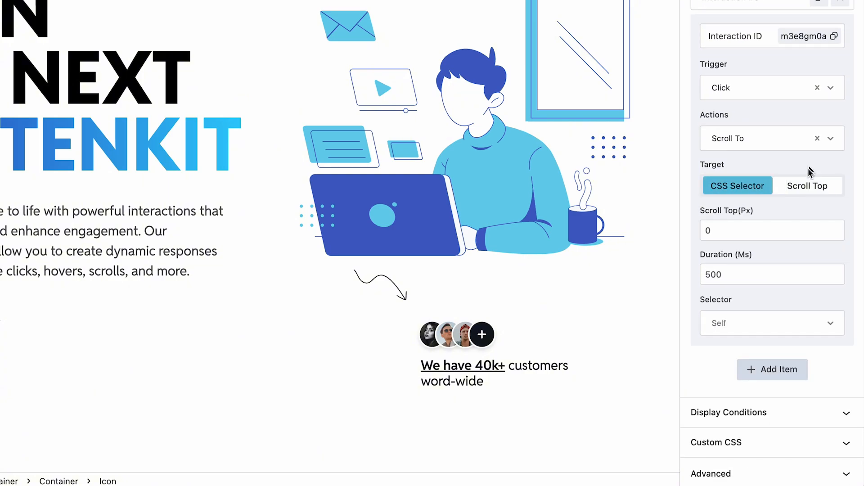
{"action": "left_click", "coordinate": [748, 190]}
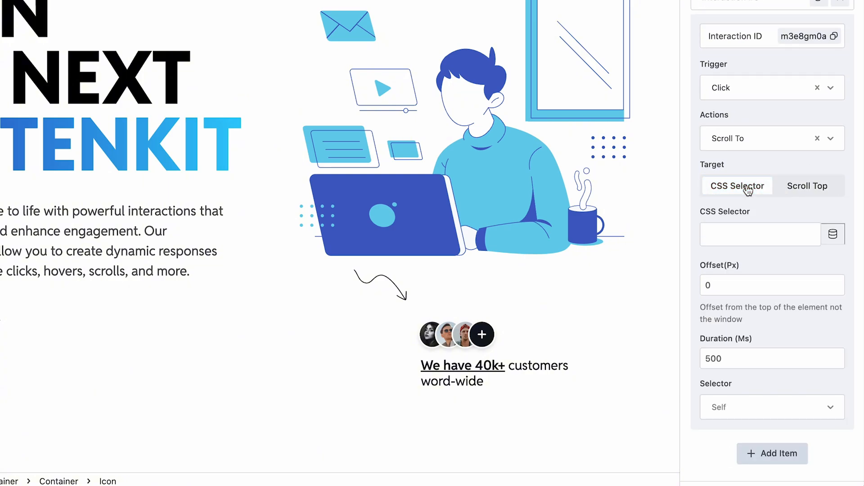
{"action": "left_click", "coordinate": [772, 233]}
{"action": "type", "text": ".pricing-section"}
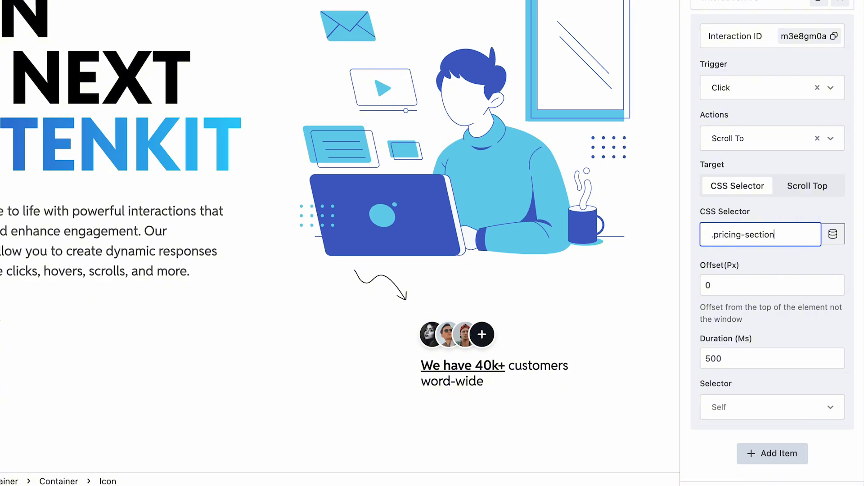
Set the scroll interaction's duration to 1500 ms and its selector to Self.
{"action": "left_click", "coordinate": [784, 271]}
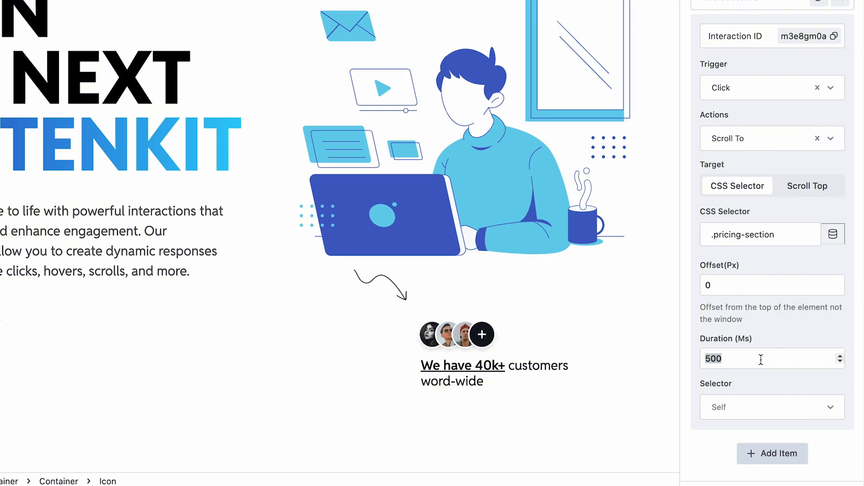
{"action": "left_click", "coordinate": [824, 406]}
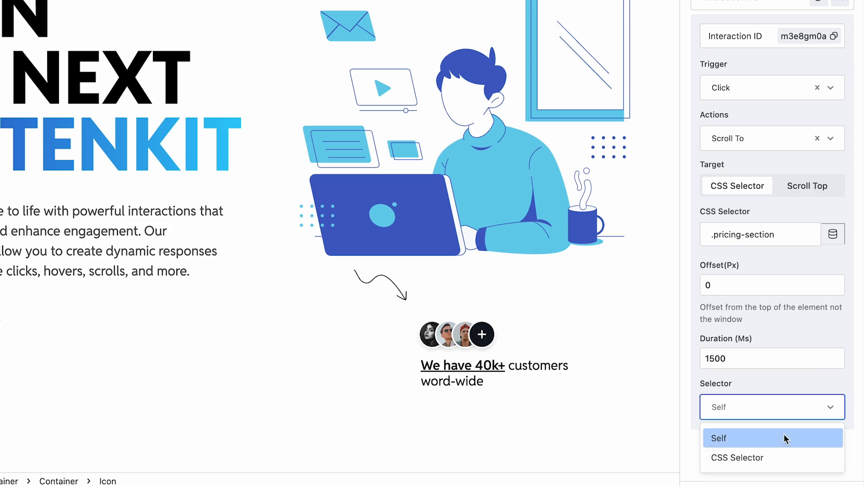
{"action": "left_click", "coordinate": [729, 438]}
Open the additional CSS class setting of the container around the "Early Bird LTD Offer" pricing section.
{"action": "scroll", "coordinate": [561, 316], "scroll_direction": "down", "scroll_amount": 20}
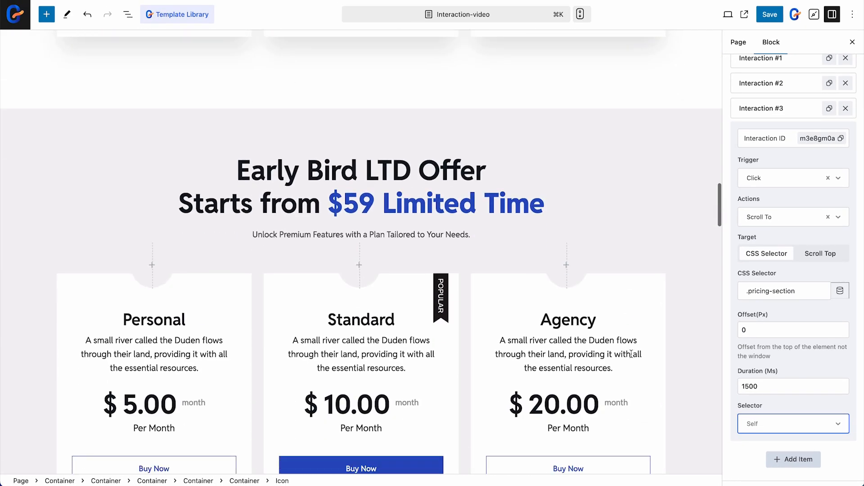
{"action": "scroll", "coordinate": [631, 353], "scroll_direction": "down", "scroll_amount": 2}
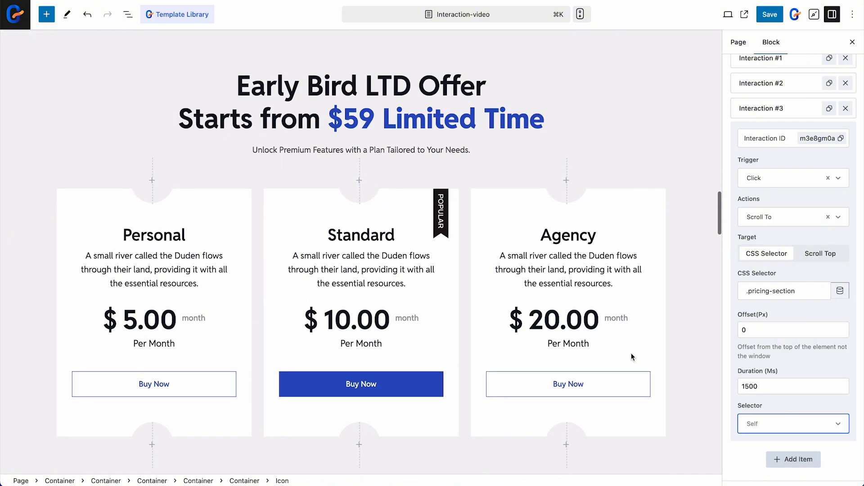
{"action": "left_click", "coordinate": [573, 44]}
{"action": "left_click", "coordinate": [840, 111]}
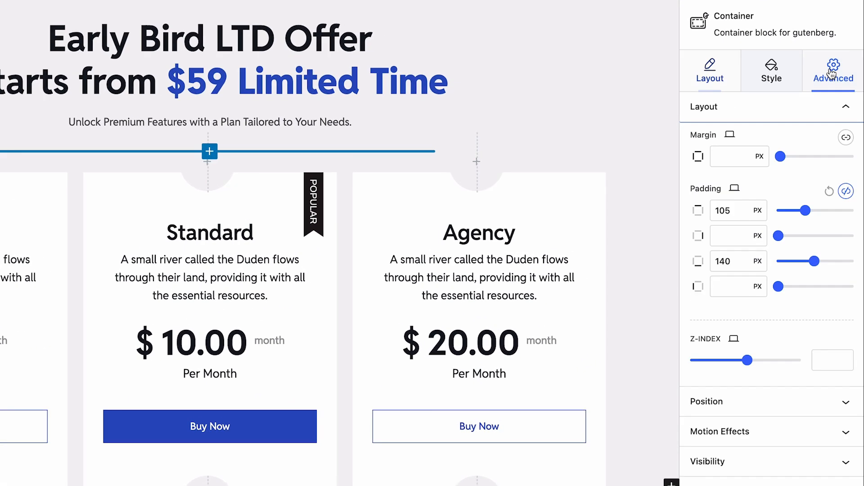
{"action": "scroll", "coordinate": [818, 187], "scroll_direction": "down", "scroll_amount": 4}
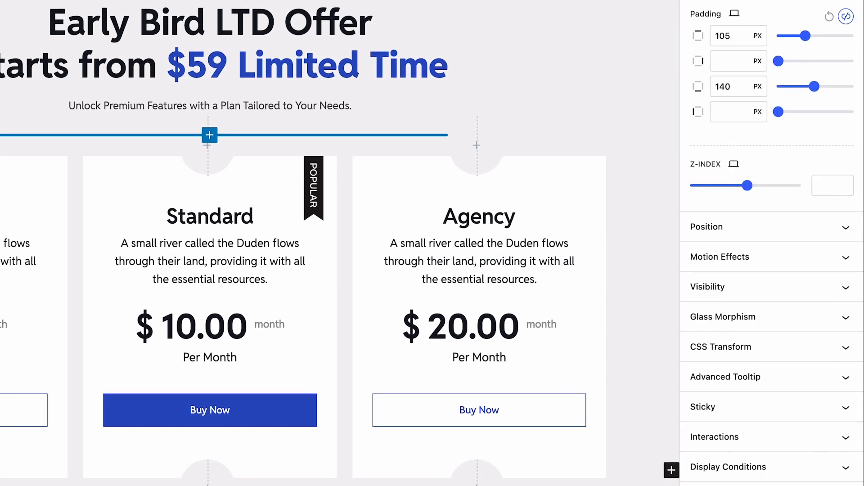
{"action": "left_click", "coordinate": [815, 468]}
{"action": "left_click", "coordinate": [793, 444]}
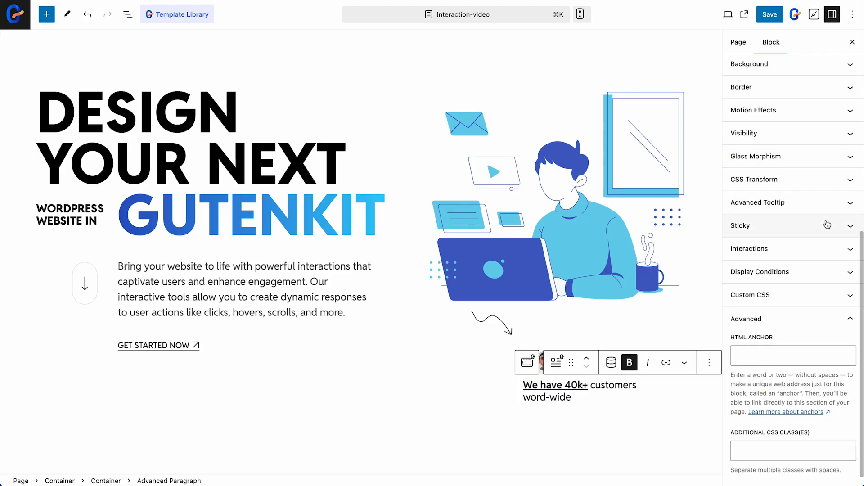
Add a Click-triggered Scroll To interaction to the "We have 40k+ customers" paragraph, targeting .review-section with a 1500 ms duration.
{"action": "left_click", "coordinate": [824, 247]}
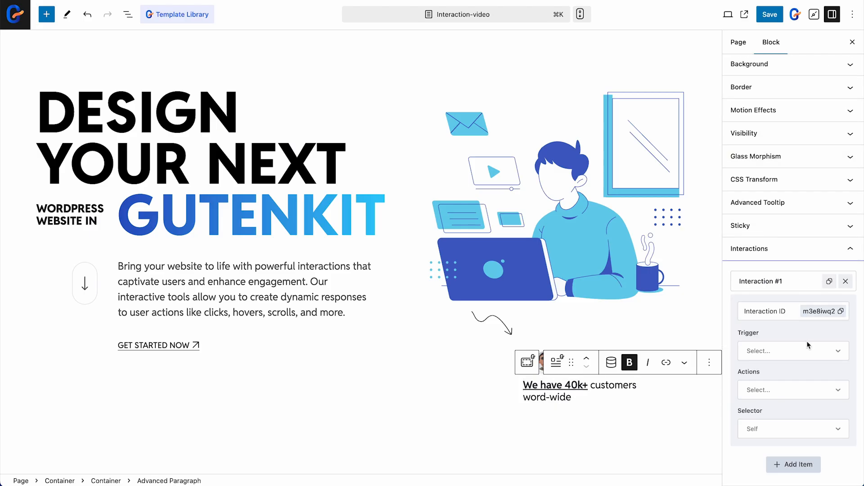
{"action": "left_click", "coordinate": [793, 300]}
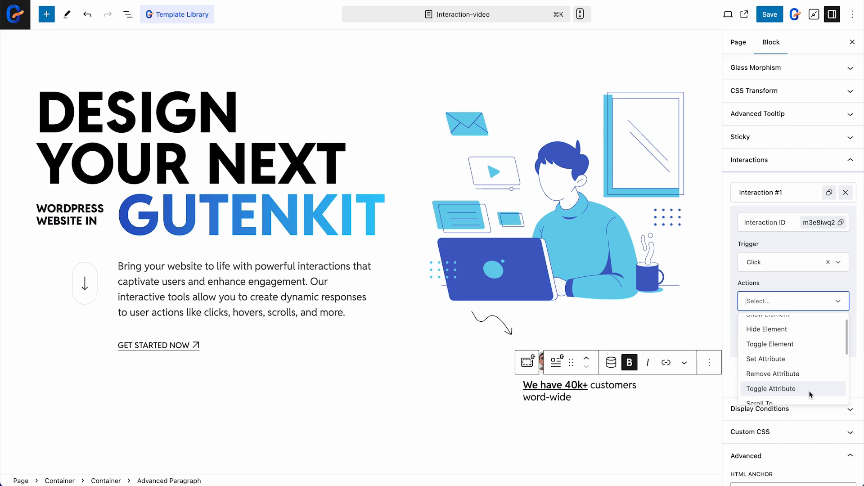
{"action": "left_click", "coordinate": [793, 402]}
{"action": "type", "text": ".review-section"}
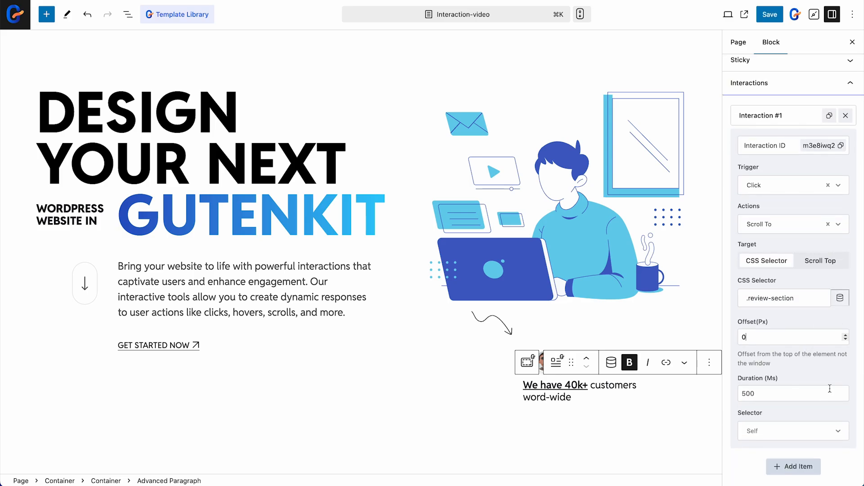
Give the "We Are Trusted By Our Clients" container the additional CSS class review-section and save the page.
{"action": "scroll", "coordinate": [684, 398], "scroll_direction": "down", "scroll_amount": 20}
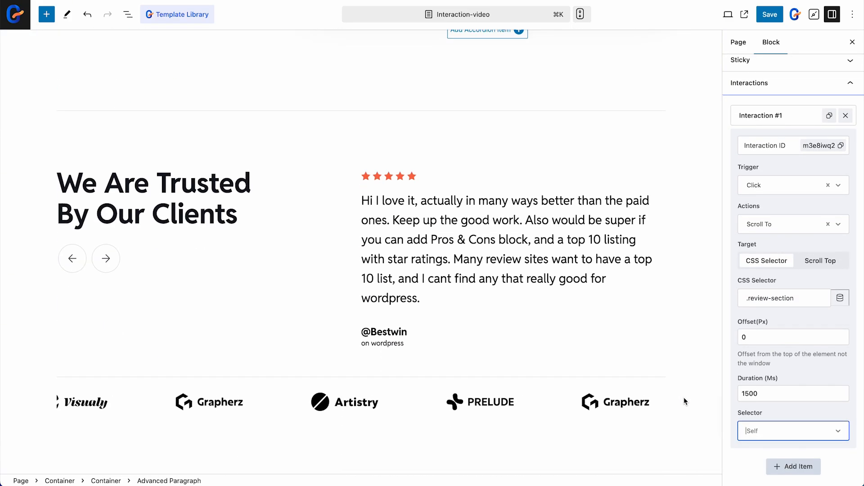
{"action": "left_click", "coordinate": [684, 401]}
{"action": "left_click", "coordinate": [843, 113]}
{"action": "scroll", "coordinate": [795, 360], "scroll_direction": "down", "scroll_amount": 10}
{"action": "left_click", "coordinate": [794, 452]}
{"action": "type", "text": "review-section"}
{"action": "key", "text": "super+s"}
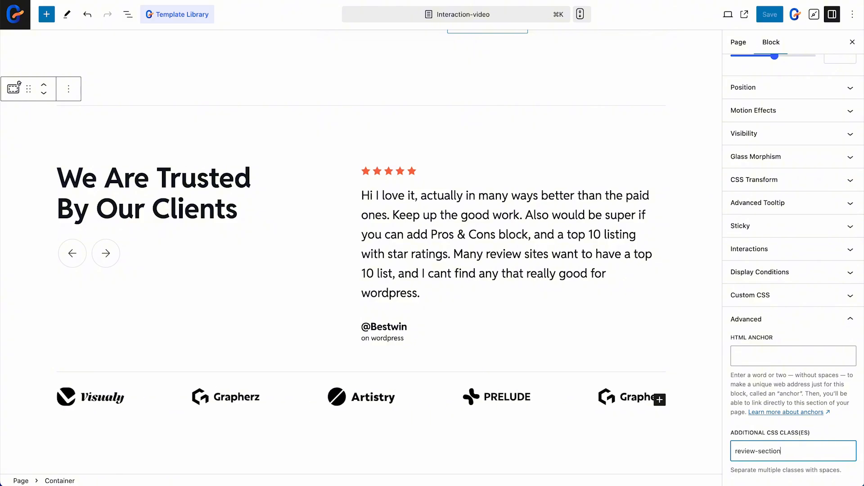
Add an interaction to the "Click to Show Features" button and expand its settings.
{"action": "scroll", "coordinate": [708, 244], "scroll_direction": "up", "scroll_amount": 20}
{"action": "scroll", "coordinate": [708, 244], "scroll_direction": "up", "scroll_amount": 20}
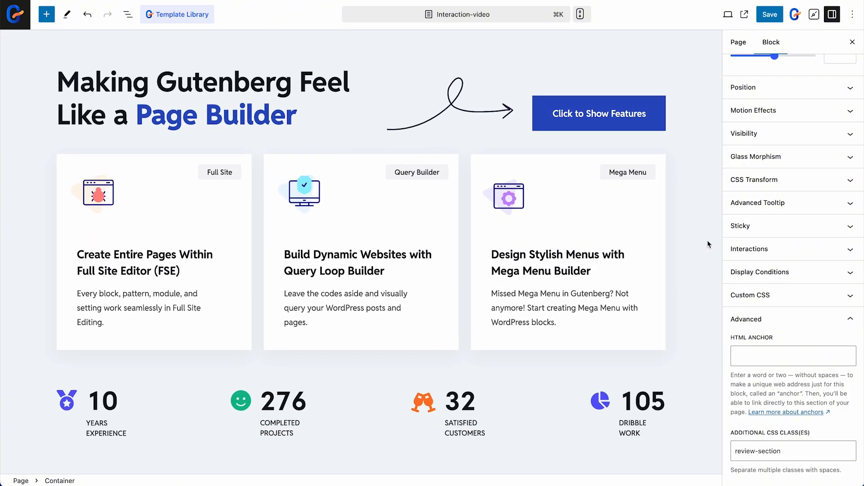
{"action": "left_click", "coordinate": [696, 91]}
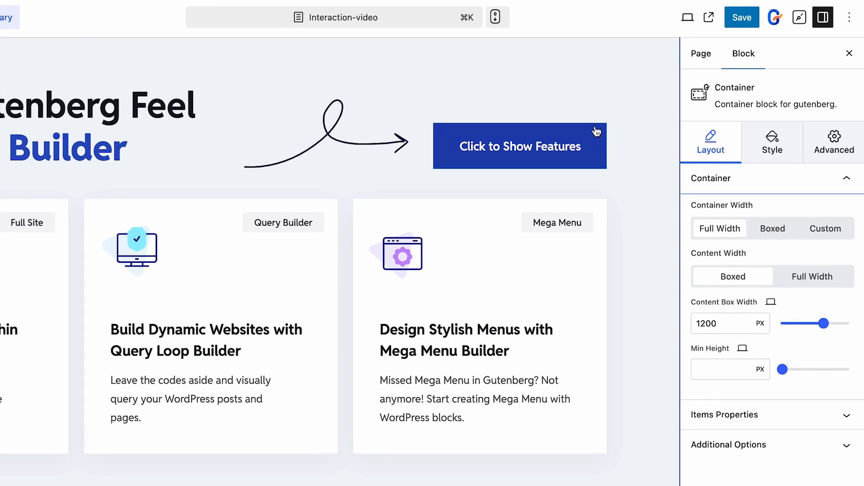
{"action": "left_click", "coordinate": [661, 99]}
{"action": "left_click", "coordinate": [825, 145]}
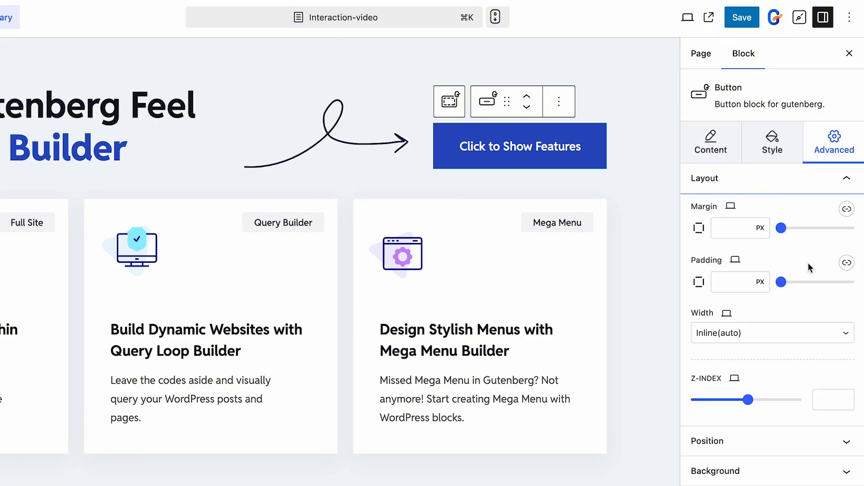
{"action": "scroll", "coordinate": [809, 265], "scroll_direction": "down", "scroll_amount": 9}
{"action": "left_click", "coordinate": [784, 321]}
{"action": "scroll", "coordinate": [794, 365], "scroll_direction": "down", "scroll_amount": 2}
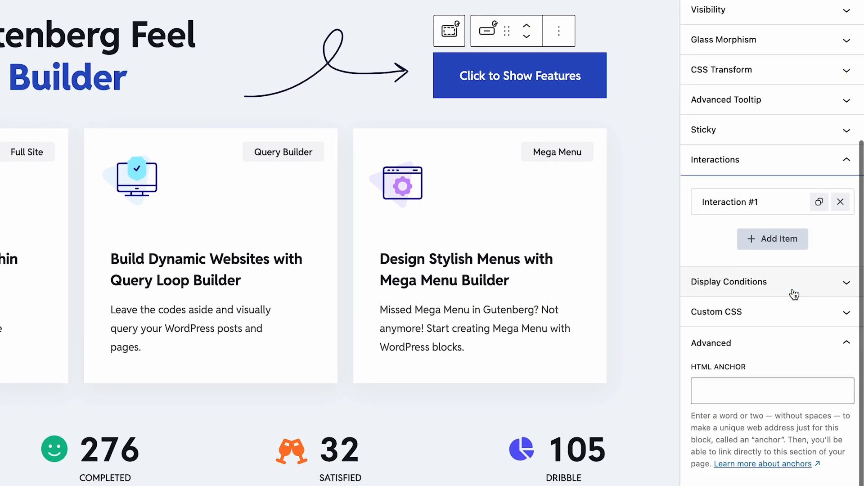
{"action": "left_click", "coordinate": [777, 203]}
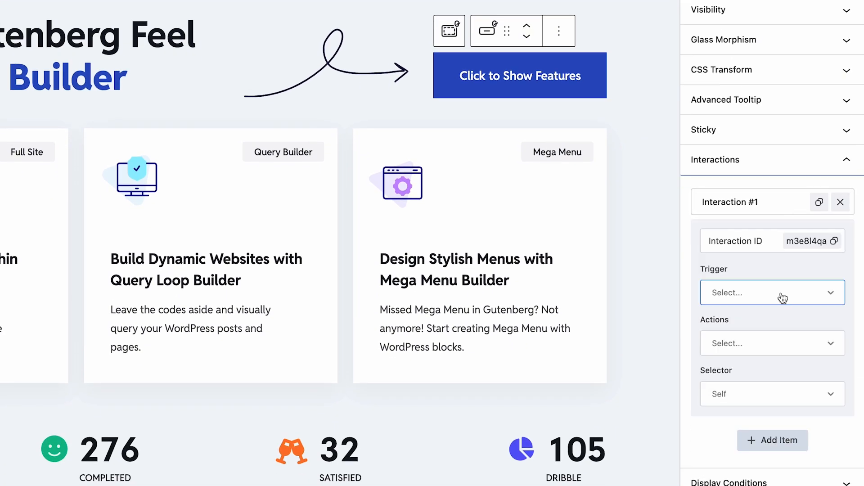
Set the button's interaction to trigger on Click and Toggle Element for the CSS selector .hide-show.
{"action": "left_click", "coordinate": [783, 295]}
{"action": "left_click", "coordinate": [784, 323]}
{"action": "left_click", "coordinate": [791, 348]}
{"action": "left_click", "coordinate": [793, 373]}
{"action": "left_click", "coordinate": [797, 397]}
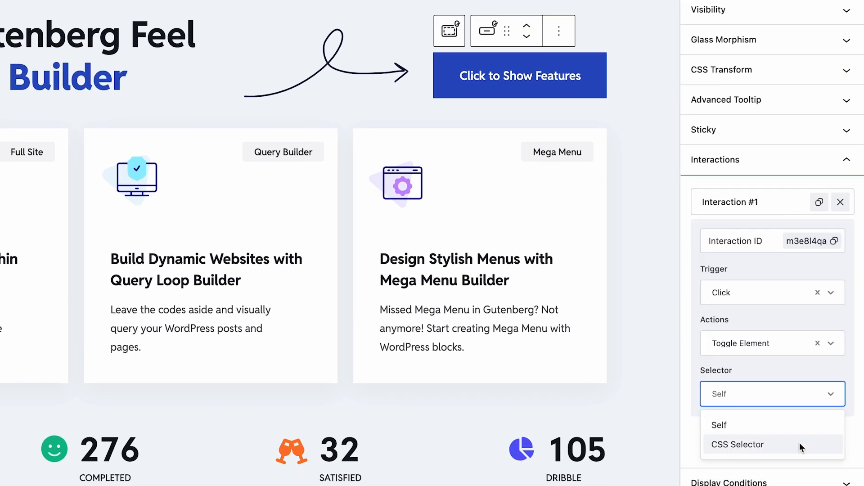
{"action": "left_click", "coordinate": [800, 442]}
{"action": "scroll", "coordinate": [799, 441], "scroll_direction": "down", "scroll_amount": 1}
{"action": "left_click", "coordinate": [786, 419]}
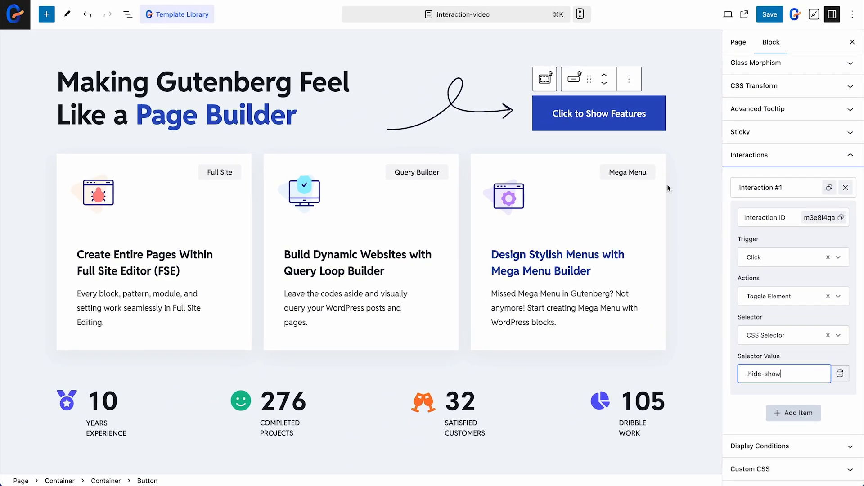
Give the container holding the feature cards and counters the additional CSS class hide-show.
{"action": "left_click", "coordinate": [617, 167]}
{"action": "left_click", "coordinate": [553, 150]}
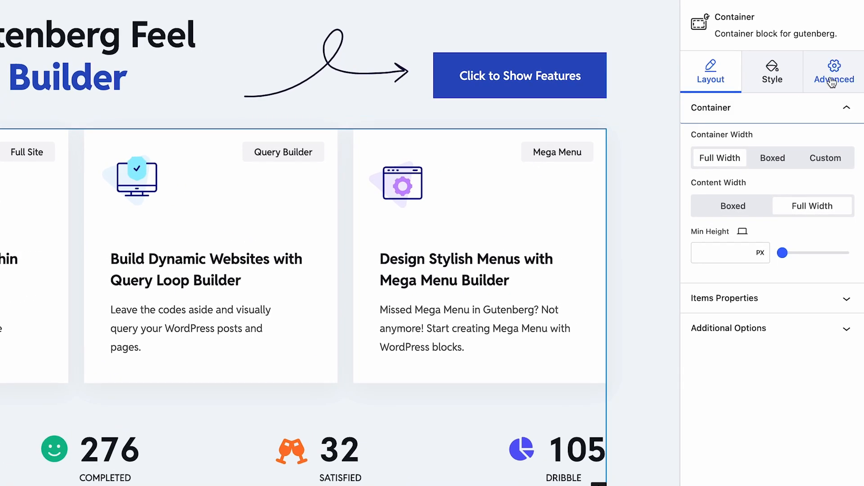
{"action": "left_click", "coordinate": [837, 94]}
{"action": "scroll", "coordinate": [822, 109], "scroll_direction": "down", "scroll_amount": 5}
{"action": "left_click", "coordinate": [784, 470]}
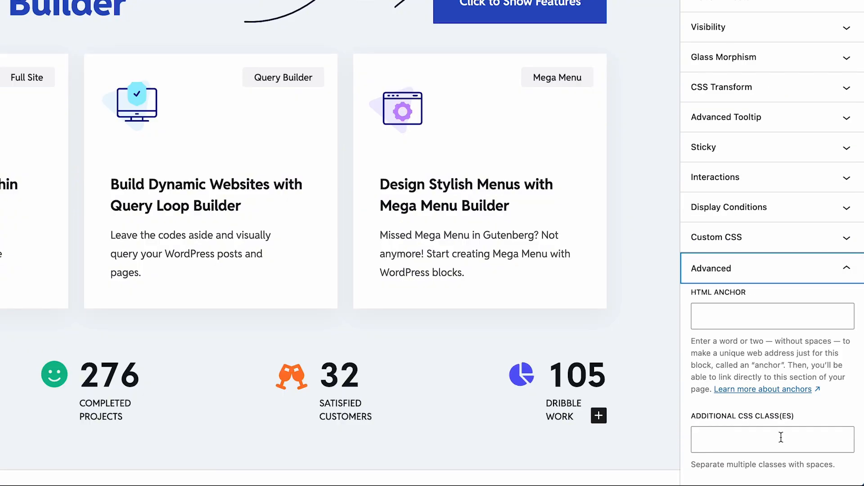
{"action": "left_click", "coordinate": [781, 439]}
{"action": "type", "text": "hide-show"}
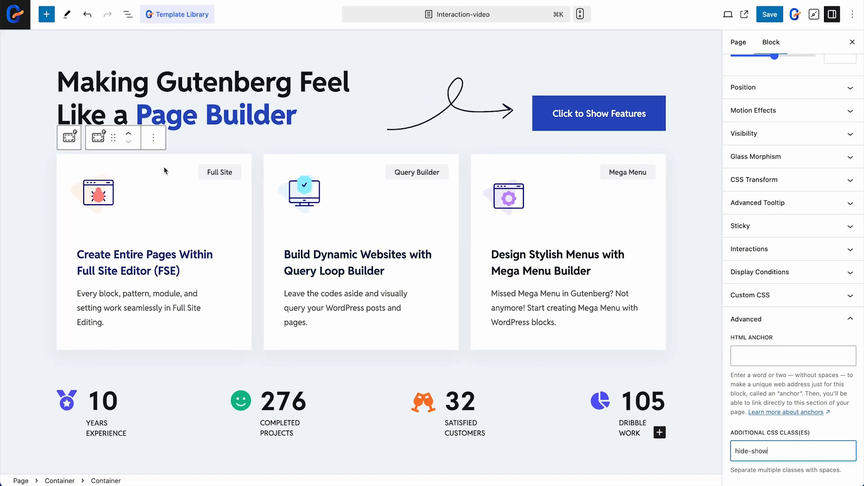
Add an interaction to the "Create Entire Pages Within Full Site Editor (FSE)" icon box and expand its settings.
{"action": "left_click", "coordinate": [76, 161]}
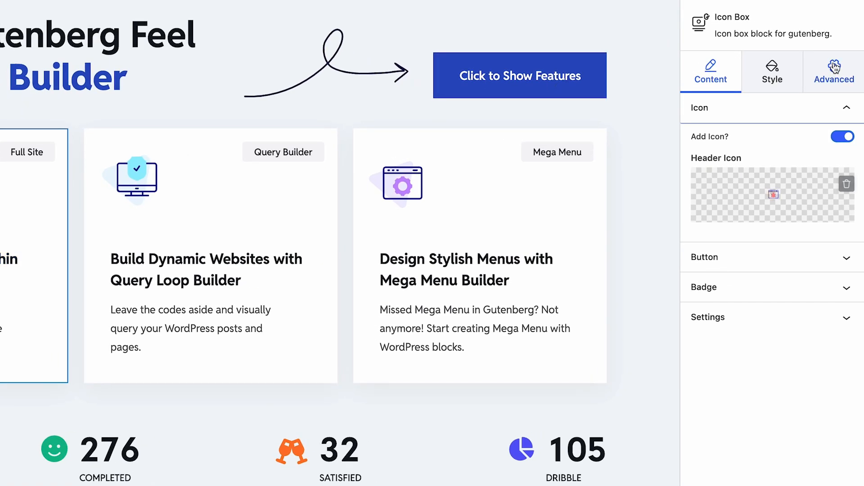
{"action": "left_click", "coordinate": [835, 81]}
{"action": "scroll", "coordinate": [819, 149], "scroll_direction": "down", "scroll_amount": 8}
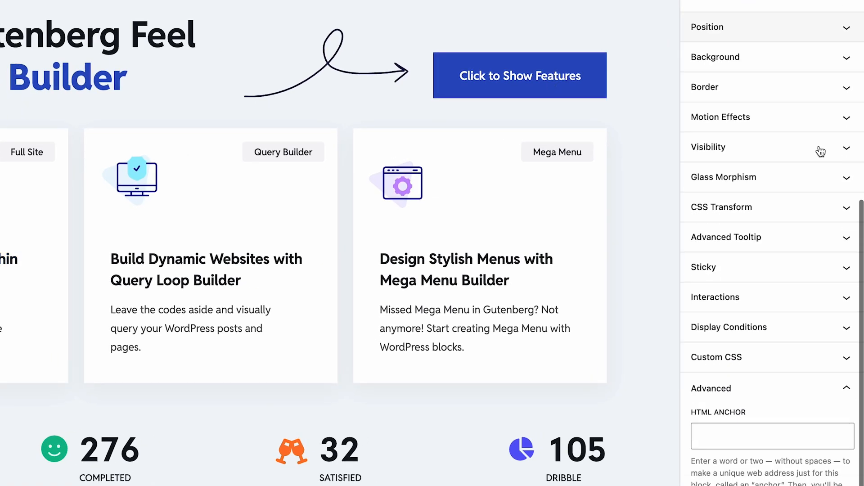
{"action": "left_click", "coordinate": [819, 250]}
{"action": "left_click", "coordinate": [795, 295]}
{"action": "left_click", "coordinate": [795, 299]}
{"action": "scroll", "coordinate": [799, 295], "scroll_direction": "down", "scroll_amount": 4}
Set the icon box's interaction to trigger on Mouse Enter with the Start Animation action.
{"action": "left_click", "coordinate": [725, 204]}
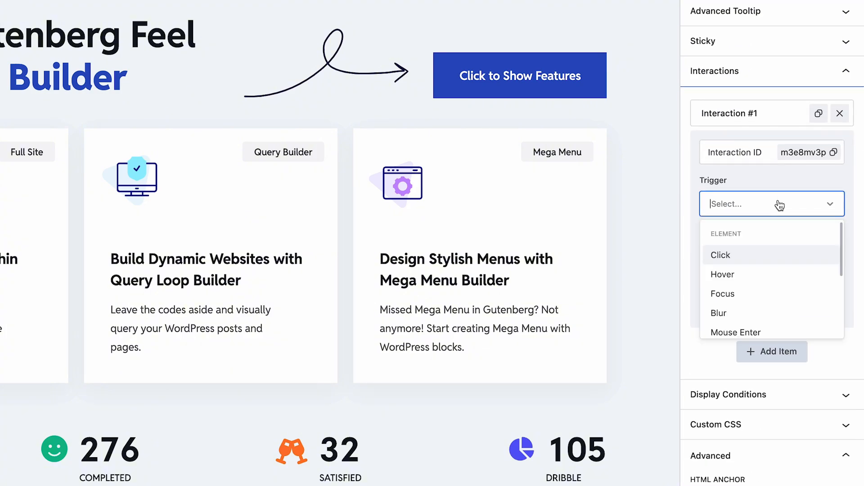
{"action": "scroll", "coordinate": [811, 274], "scroll_direction": "down", "scroll_amount": 2}
{"action": "left_click", "coordinate": [783, 254]}
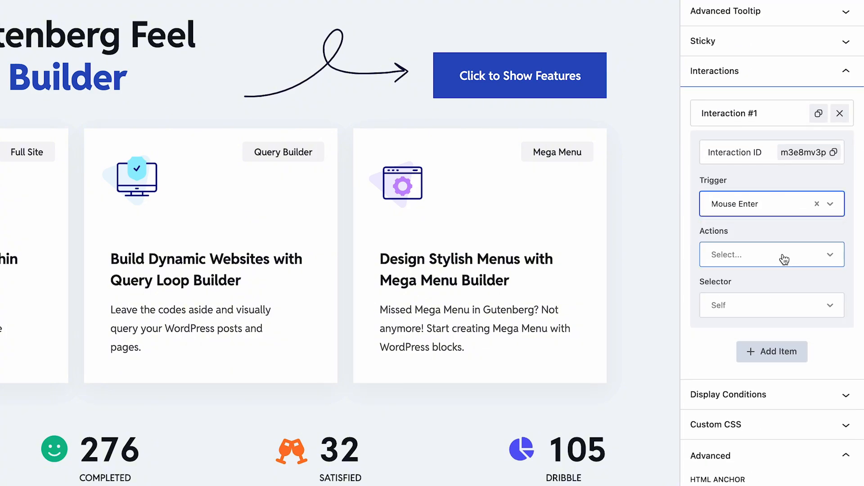
{"action": "left_click", "coordinate": [784, 259]}
{"action": "scroll", "coordinate": [796, 293], "scroll_direction": "down", "scroll_amount": 2}
{"action": "left_click", "coordinate": [792, 343]}
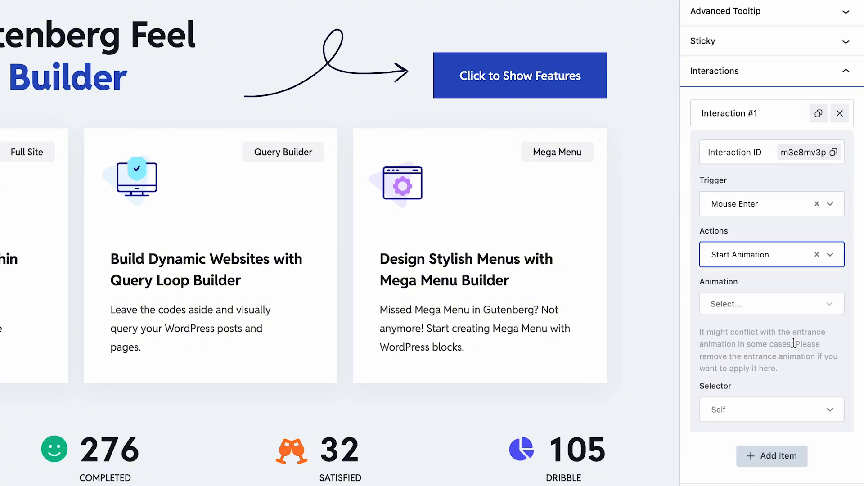
Choose the Pulse animation for the icon box with an animation speed of 1000 and an animation delay of 100.
{"action": "left_click", "coordinate": [788, 310]}
{"action": "left_click", "coordinate": [806, 369]}
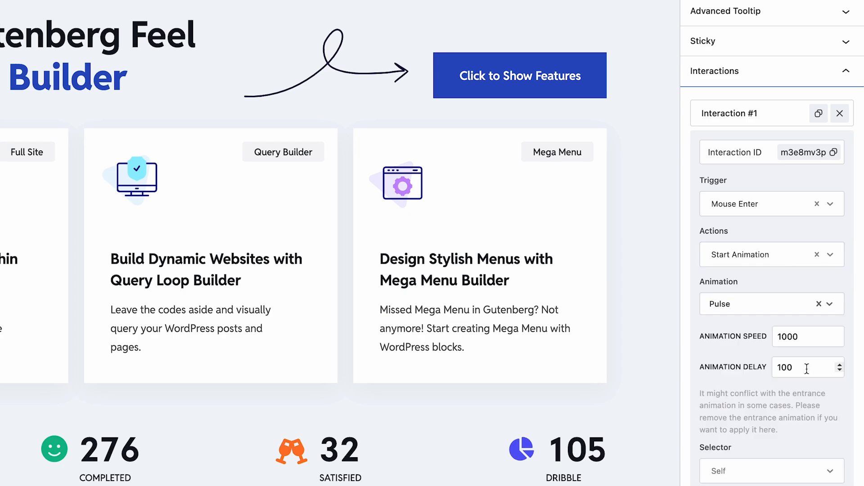
{"action": "left_click", "coordinate": [841, 334]}
{"action": "left_click", "coordinate": [841, 334]}
{"action": "left_click", "coordinate": [840, 339]}
{"action": "left_click", "coordinate": [840, 339]}
{"action": "left_click", "coordinate": [841, 365]}
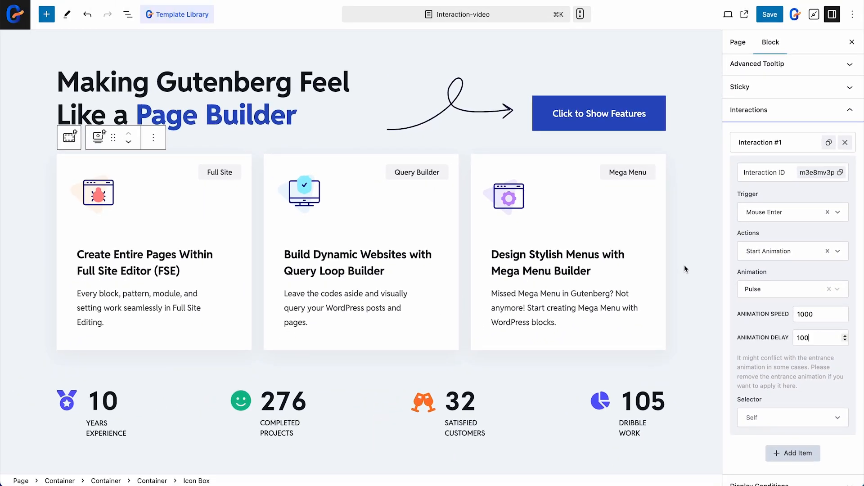
Add an interaction to the Senior Developer card's container in the Our People section and expand its settings.
{"action": "scroll", "coordinate": [684, 265], "scroll_direction": "down", "scroll_amount": 10}
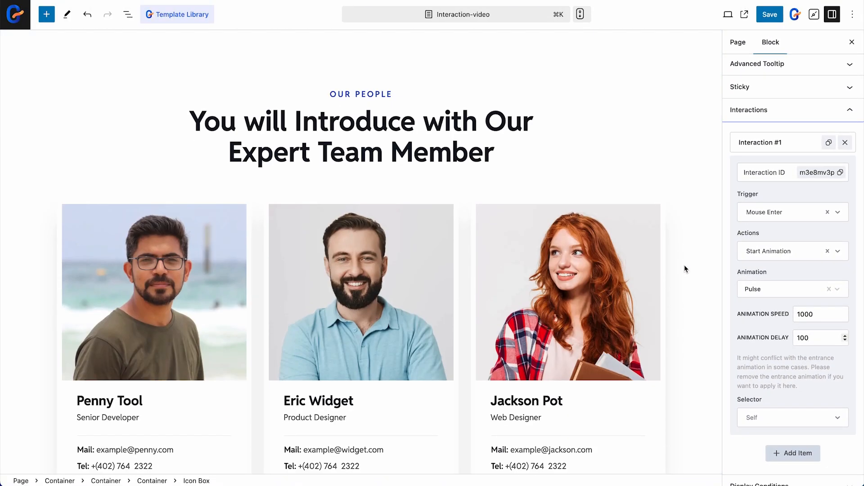
{"action": "left_click", "coordinate": [232, 411]}
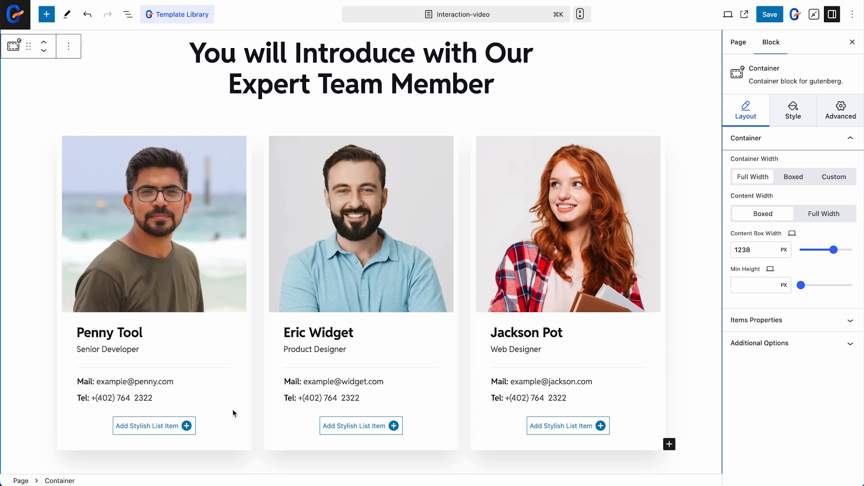
{"action": "left_click", "coordinate": [841, 111]}
{"action": "scroll", "coordinate": [809, 234], "scroll_direction": "down", "scroll_amount": 6}
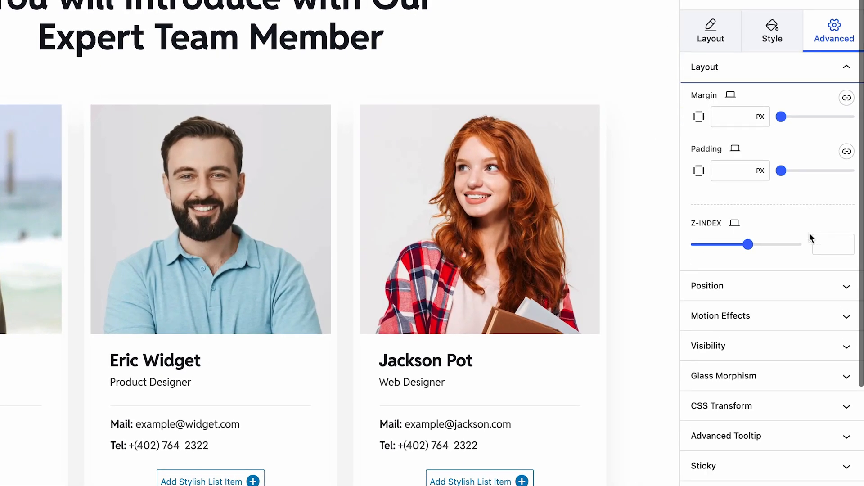
{"action": "left_click", "coordinate": [810, 252]}
{"action": "left_click", "coordinate": [775, 243]}
{"action": "left_click", "coordinate": [775, 247]}
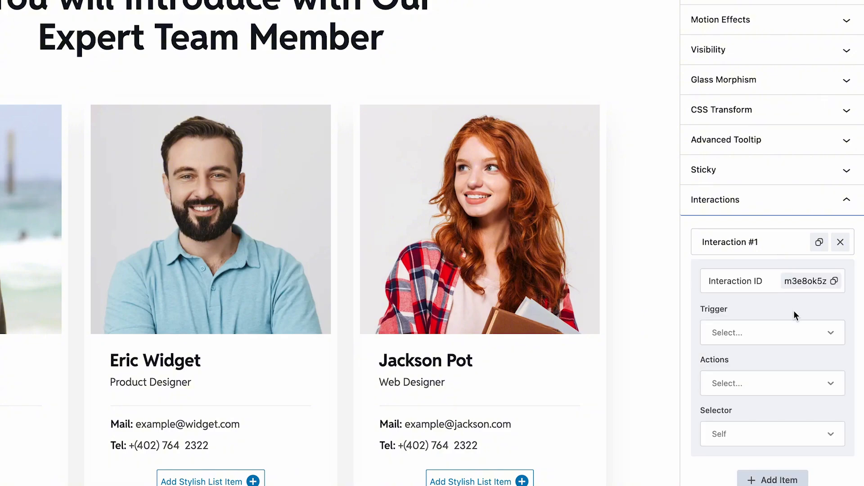
Set the team card's first interaction to trigger on Mouse Enter with the TranslateY action.
{"action": "scroll", "coordinate": [787, 270], "scroll_direction": "down", "scroll_amount": 3}
{"action": "left_click", "coordinate": [778, 176]}
{"action": "scroll", "coordinate": [793, 212], "scroll_direction": "down", "scroll_amount": 2}
{"action": "left_click", "coordinate": [796, 212]}
{"action": "left_click", "coordinate": [788, 231]}
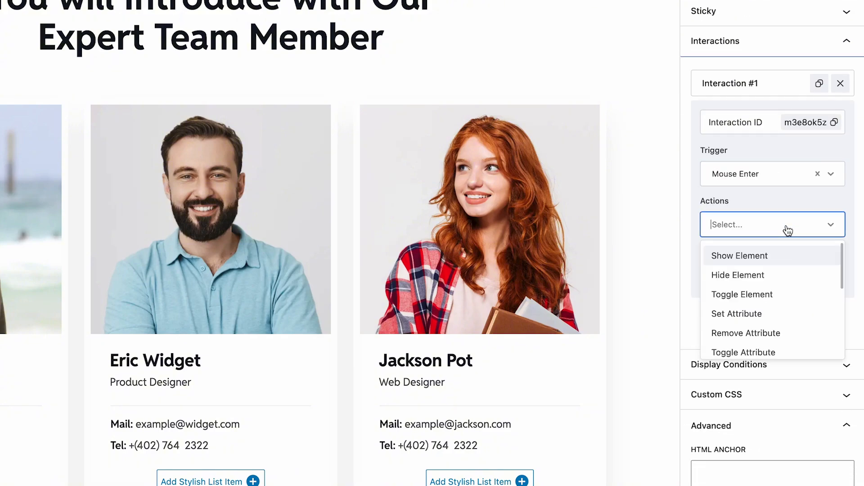
{"action": "scroll", "coordinate": [803, 293], "scroll_direction": "down", "scroll_amount": 3}
{"action": "scroll", "coordinate": [804, 295], "scroll_direction": "up", "scroll_amount": 1}
{"action": "scroll", "coordinate": [804, 295], "scroll_direction": "down", "scroll_amount": 1}
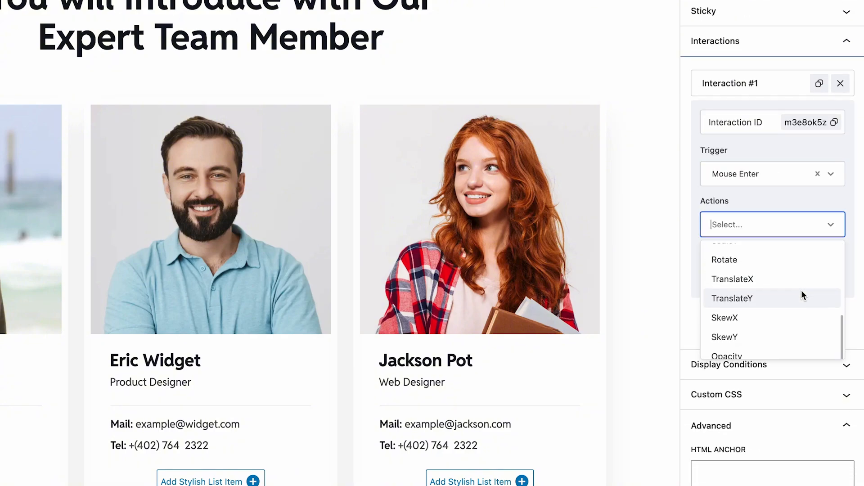
{"action": "left_click", "coordinate": [803, 296]}
Set the interaction's TranslateY to 30 with a duration of 500 ms and Self as the selector.
{"action": "left_click", "coordinate": [789, 269]}
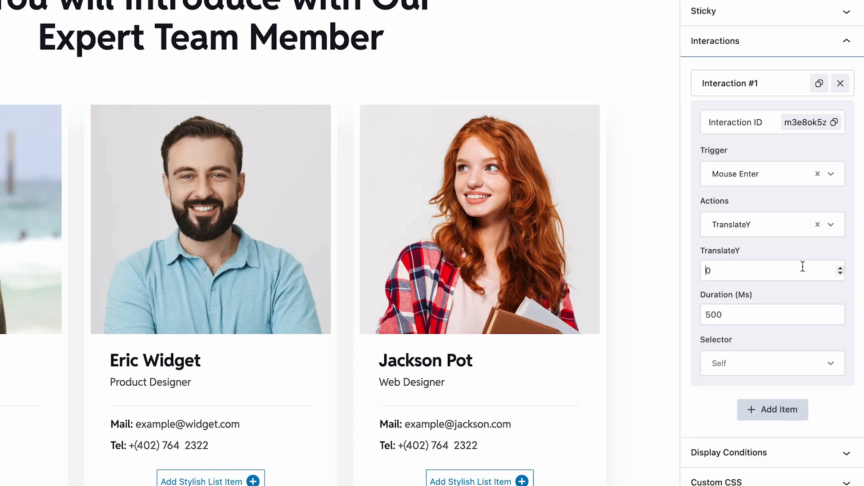
{"action": "left_click", "coordinate": [800, 311]}
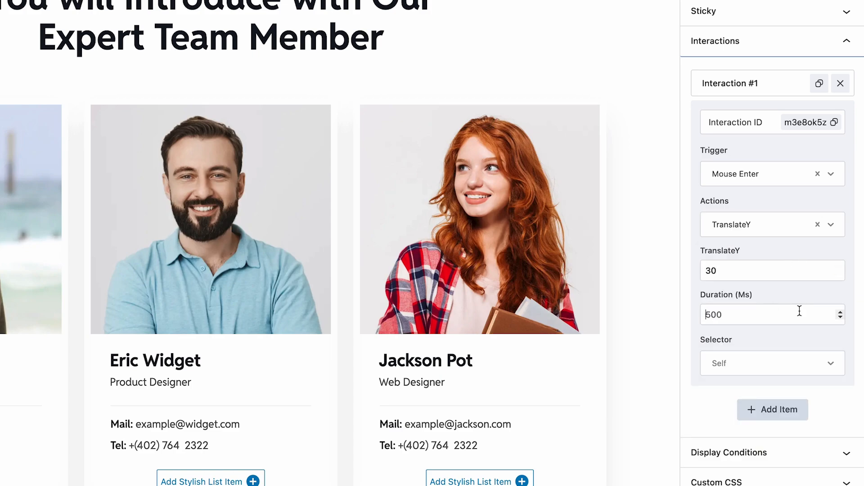
{"action": "left_click", "coordinate": [809, 356]}
{"action": "left_click", "coordinate": [797, 393]}
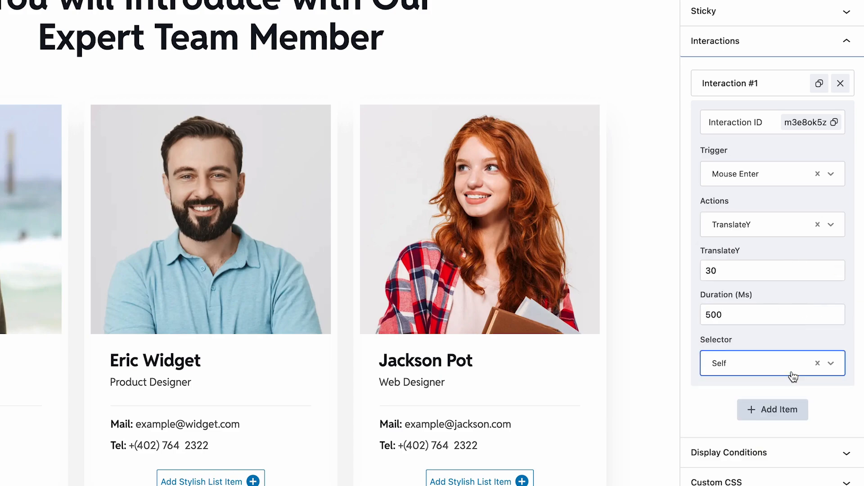
Add a second interaction to the team card's container and set its trigger to Mouse Leave.
{"action": "left_click", "coordinate": [787, 412]}
{"action": "scroll", "coordinate": [776, 407], "scroll_direction": "down", "scroll_amount": 4}
{"action": "scroll", "coordinate": [776, 406], "scroll_direction": "down", "scroll_amount": 3}
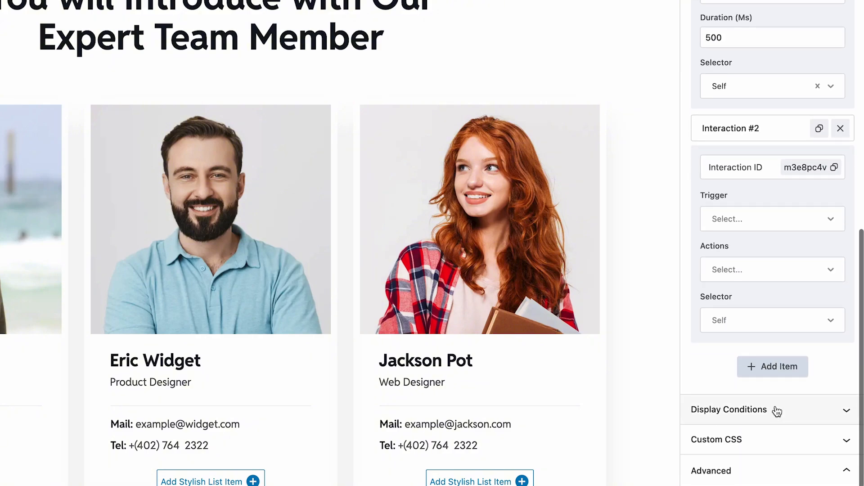
{"action": "left_click", "coordinate": [760, 225]}
{"action": "scroll", "coordinate": [774, 269], "scroll_direction": "down", "scroll_amount": 2}
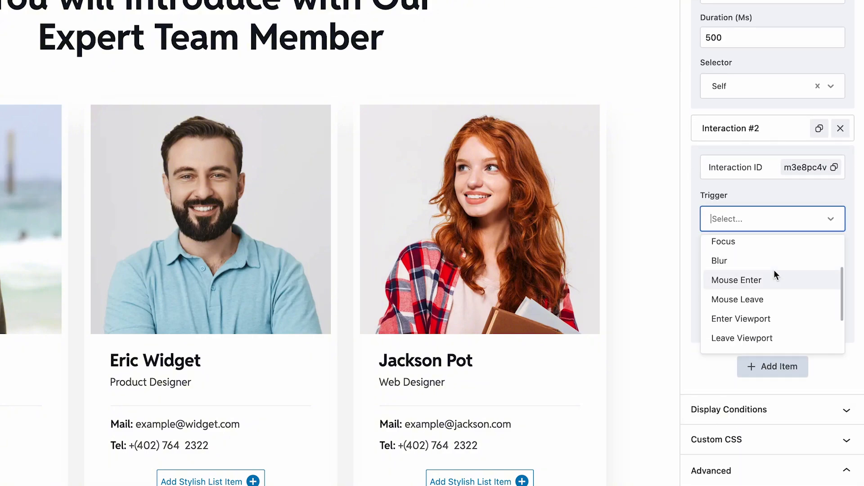
{"action": "left_click", "coordinate": [780, 297]}
Give the Mouse Leave interaction the ScaleY action with value 0, a duration of 500 ms and Self as the selector.
{"action": "left_click", "coordinate": [782, 270]}
{"action": "scroll", "coordinate": [795, 309], "scroll_direction": "down", "scroll_amount": 5}
{"action": "scroll", "coordinate": [795, 310], "scroll_direction": "down", "scroll_amount": 1}
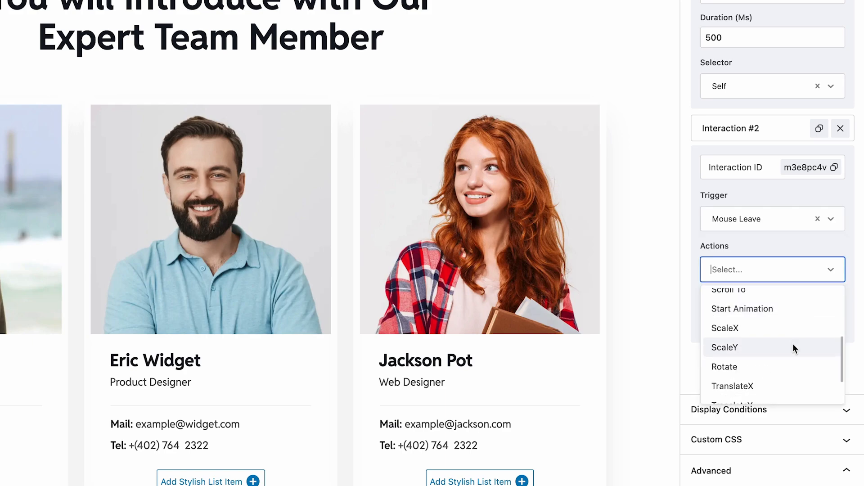
{"action": "left_click", "coordinate": [792, 344]}
{"action": "left_click", "coordinate": [785, 314]}
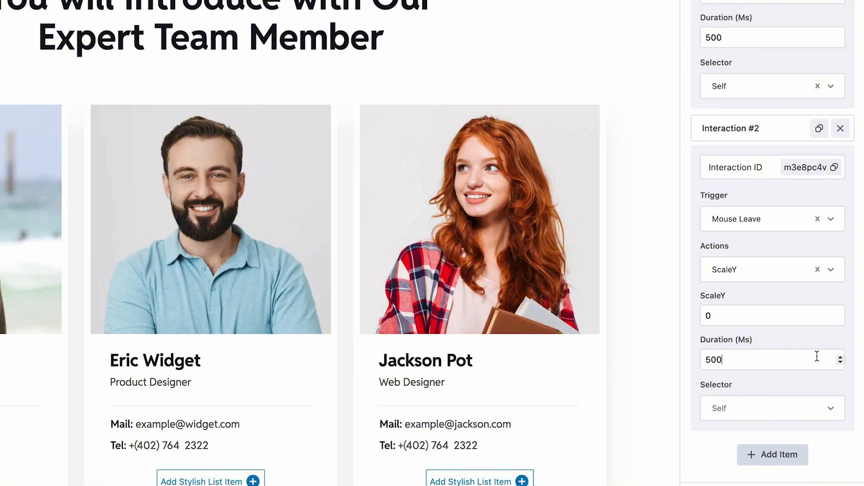
{"action": "left_click", "coordinate": [801, 409]}
{"action": "left_click", "coordinate": [799, 437]}
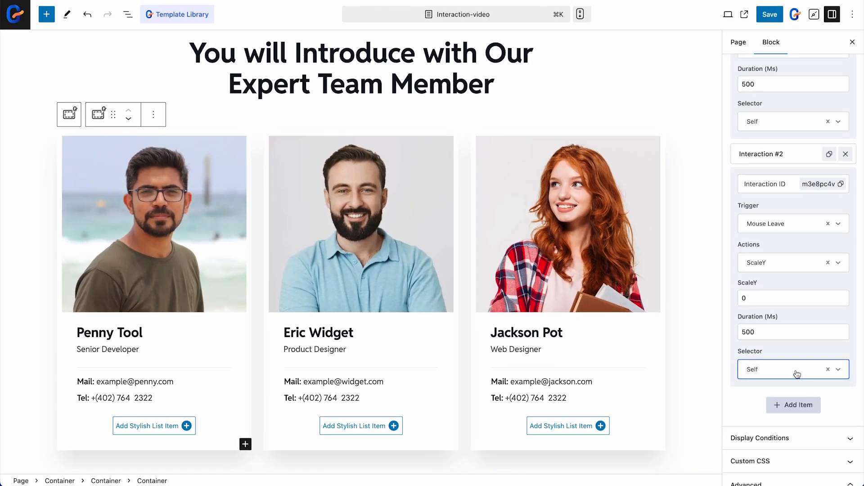
{"action": "left_click", "coordinate": [701, 320]}
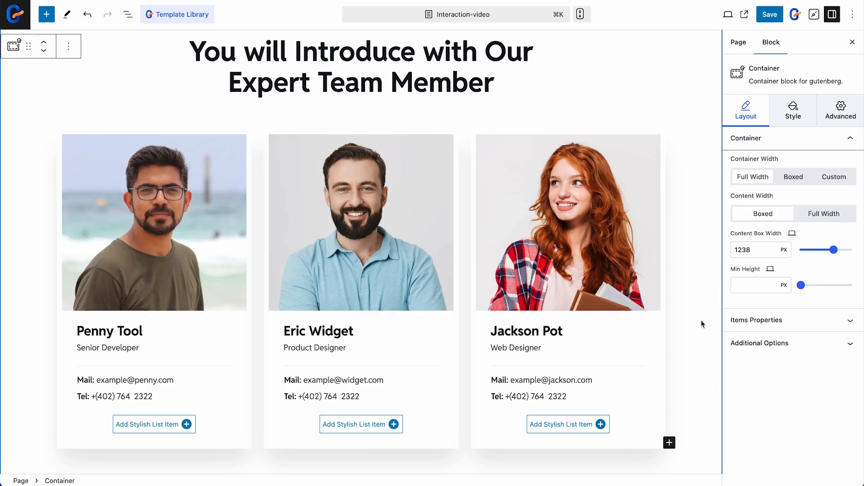
Add an interaction to the container with the desk image and video play button below "Bring Innovation to Life".
{"action": "scroll", "coordinate": [701, 320], "scroll_direction": "down", "scroll_amount": 5}
{"action": "scroll", "coordinate": [701, 320], "scroll_direction": "down", "scroll_amount": 20}
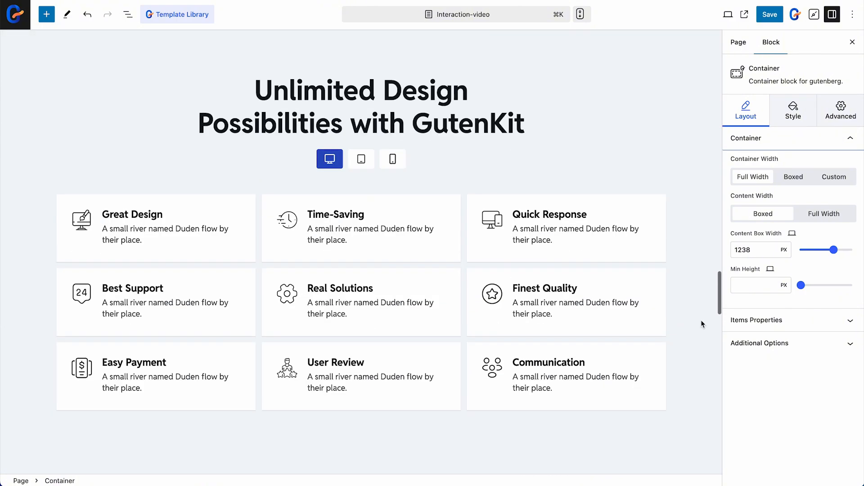
{"action": "scroll", "coordinate": [701, 320], "scroll_direction": "down", "scroll_amount": 10}
{"action": "left_click", "coordinate": [645, 181]}
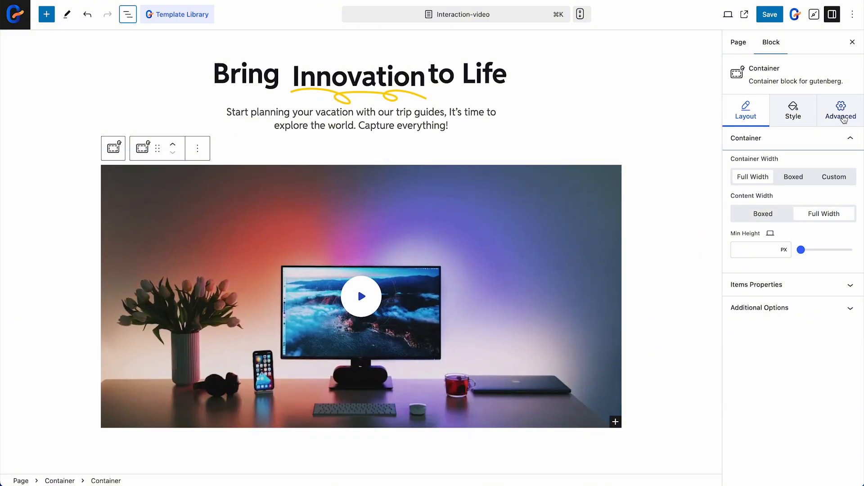
{"action": "left_click", "coordinate": [840, 118]}
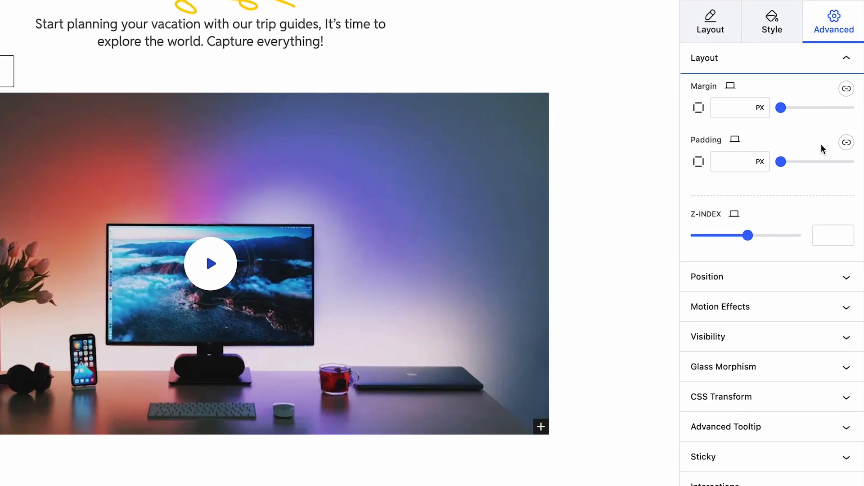
{"action": "scroll", "coordinate": [798, 248], "scroll_direction": "down", "scroll_amount": 5}
{"action": "left_click", "coordinate": [779, 200]}
{"action": "scroll", "coordinate": [777, 198], "scroll_direction": "down", "scroll_amount": 3}
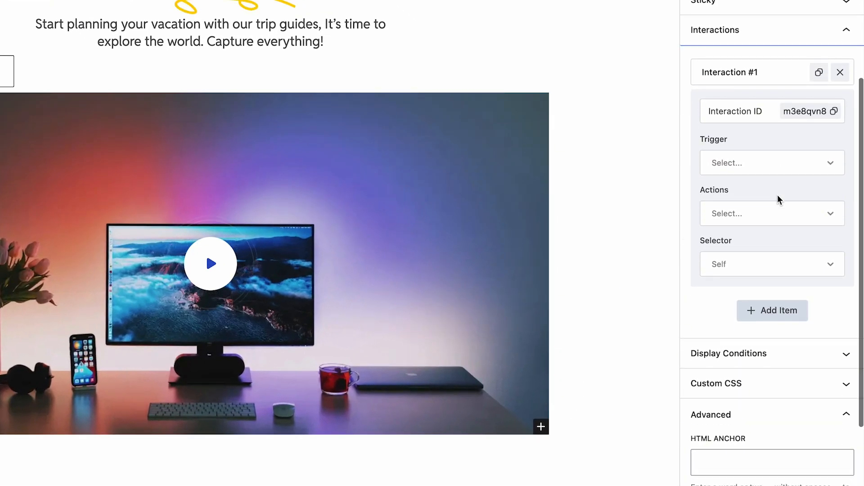
Set the image container's interaction to trigger on Leave Viewport with Opacity 0.1, a duration of 500 ms and Self as the selector.
{"action": "left_click", "coordinate": [767, 170]}
{"action": "scroll", "coordinate": [788, 225], "scroll_direction": "down", "scroll_amount": 3}
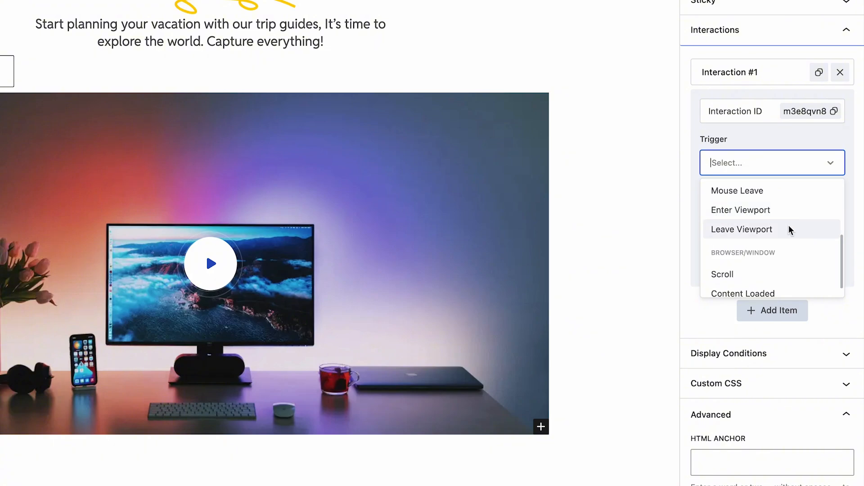
{"action": "left_click", "coordinate": [788, 226]}
{"action": "scroll", "coordinate": [787, 333], "scroll_direction": "down", "scroll_amount": 5}
{"action": "left_click", "coordinate": [787, 341]}
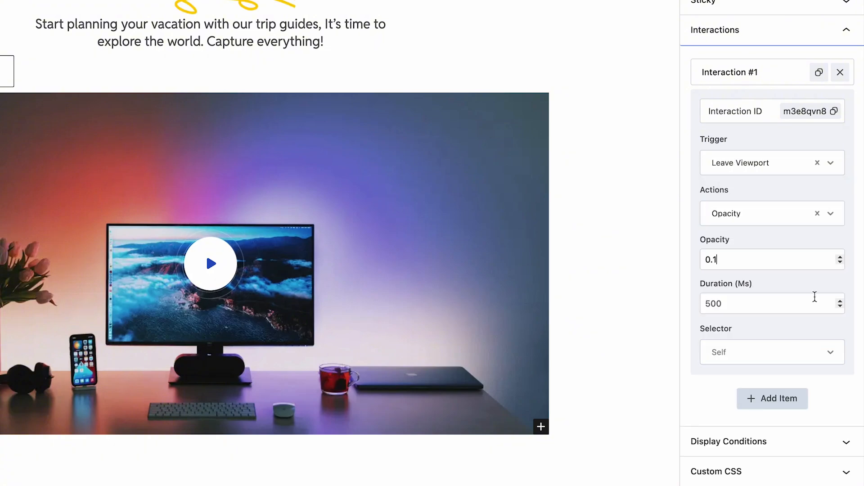
{"action": "left_click", "coordinate": [806, 357]}
{"action": "left_click", "coordinate": [791, 383]}
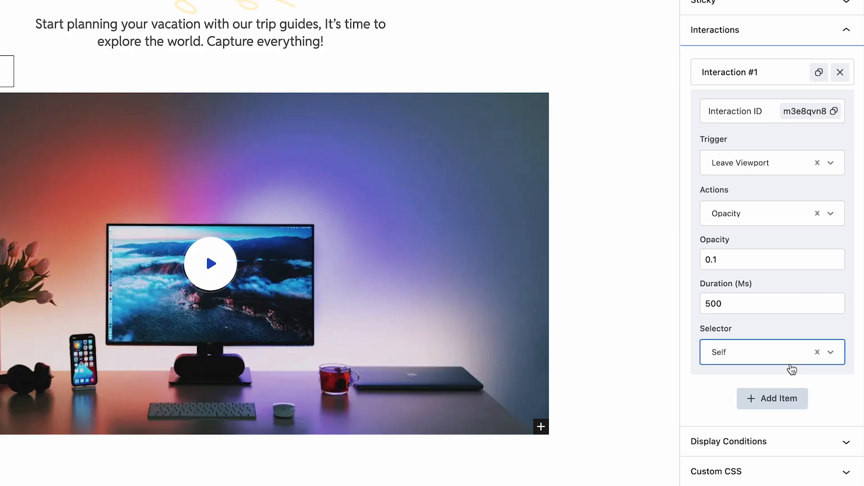
Add a second interaction to the image container and set its trigger to Enter Viewport.
{"action": "left_click", "coordinate": [788, 403]}
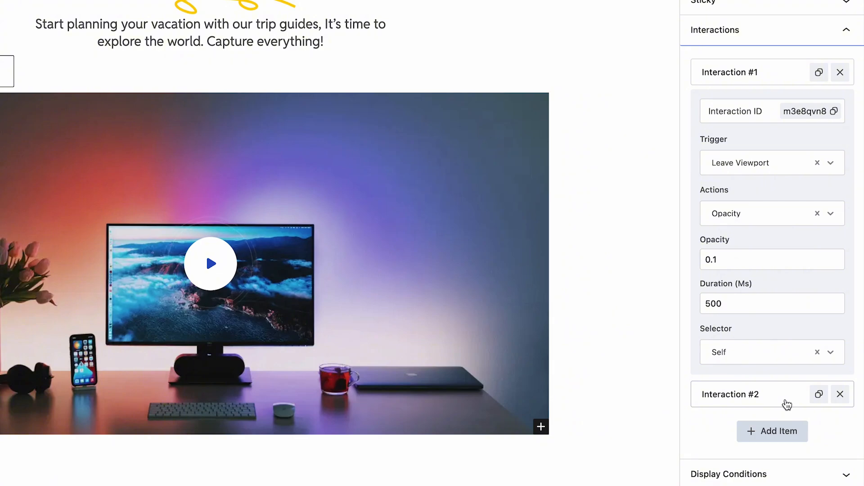
{"action": "left_click", "coordinate": [788, 402]}
{"action": "scroll", "coordinate": [789, 402], "scroll_direction": "down", "scroll_amount": 8}
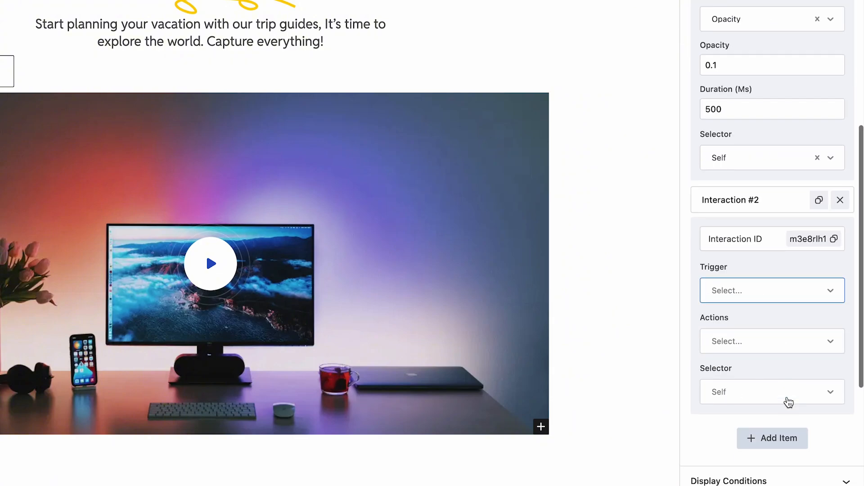
{"action": "left_click", "coordinate": [787, 144]}
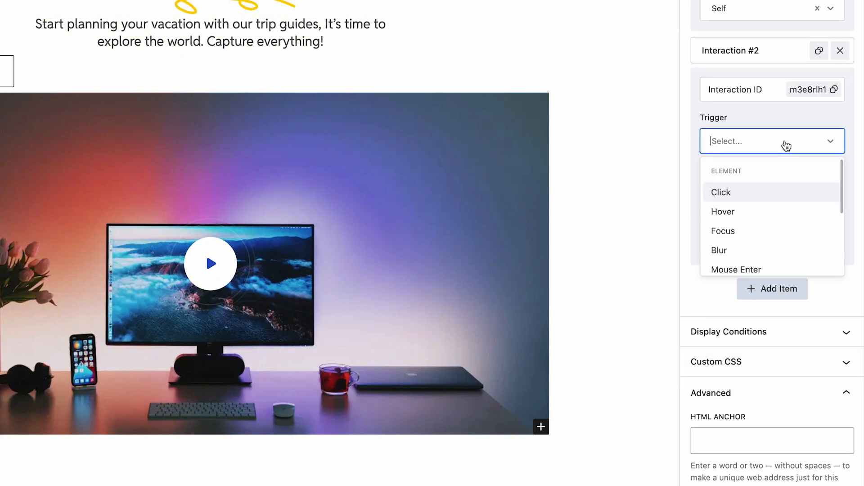
{"action": "scroll", "coordinate": [806, 206], "scroll_direction": "down", "scroll_amount": 3}
{"action": "left_click", "coordinate": [806, 206]}
Give the image container's Enter Viewport interaction the Opacity action with a duration of 500 ms, and set its opacity value and selector.
{"action": "left_click", "coordinate": [804, 198]}
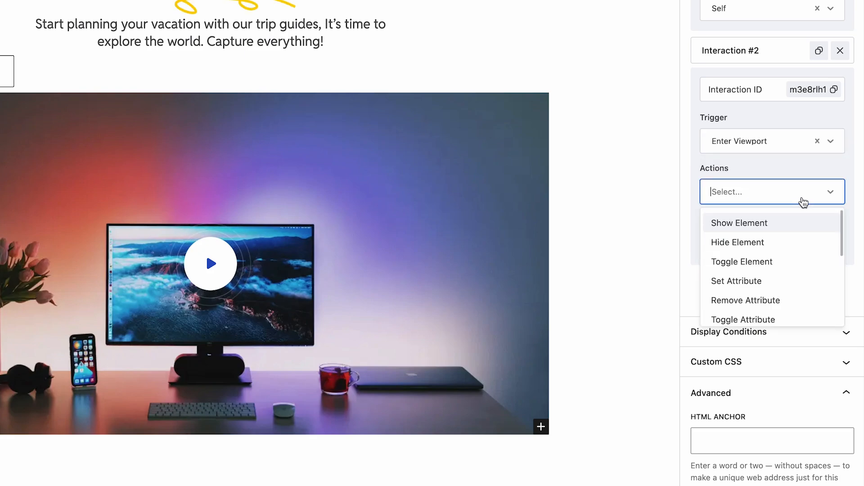
{"action": "scroll", "coordinate": [802, 261], "scroll_direction": "down", "scroll_amount": 5}
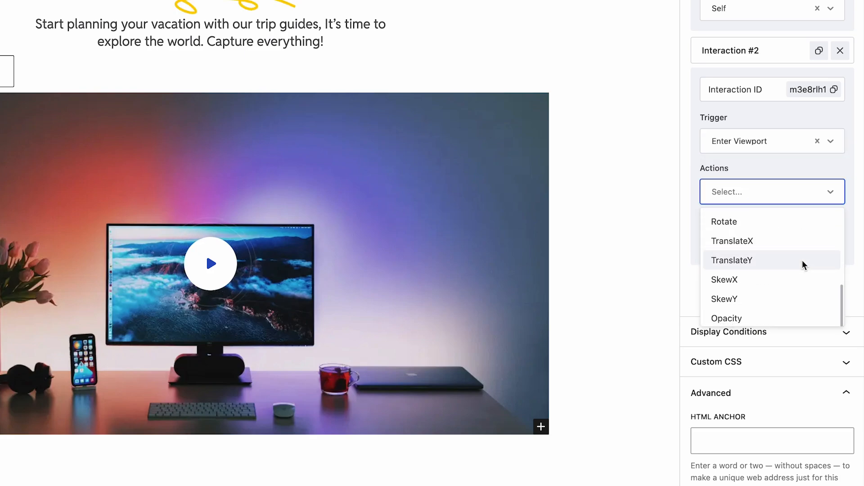
{"action": "left_click", "coordinate": [790, 317]}
{"action": "left_click", "coordinate": [778, 237]}
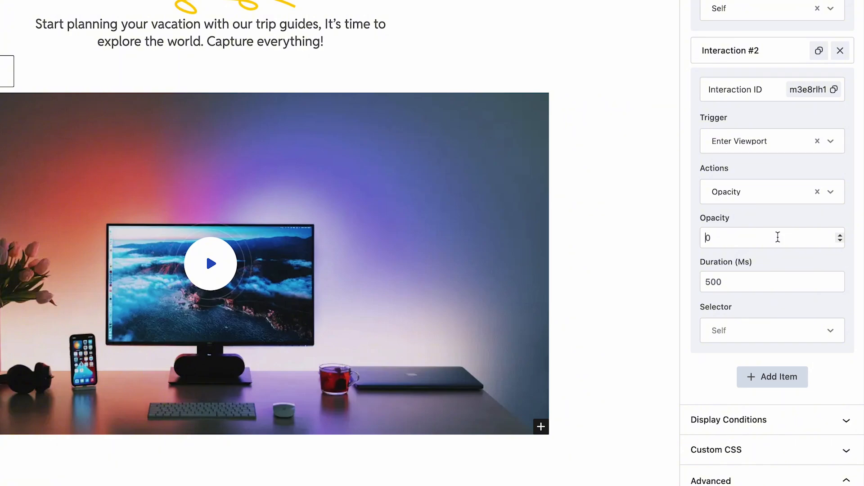
{"action": "left_click", "coordinate": [788, 333]}
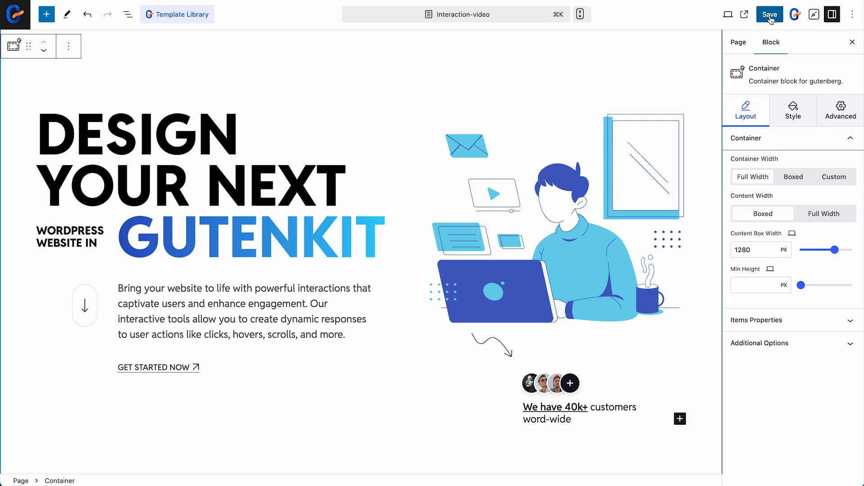
Save the page and try the hero section's down arrow and the "Click to Show Features" button on the live page.
{"action": "left_click", "coordinate": [771, 16]}
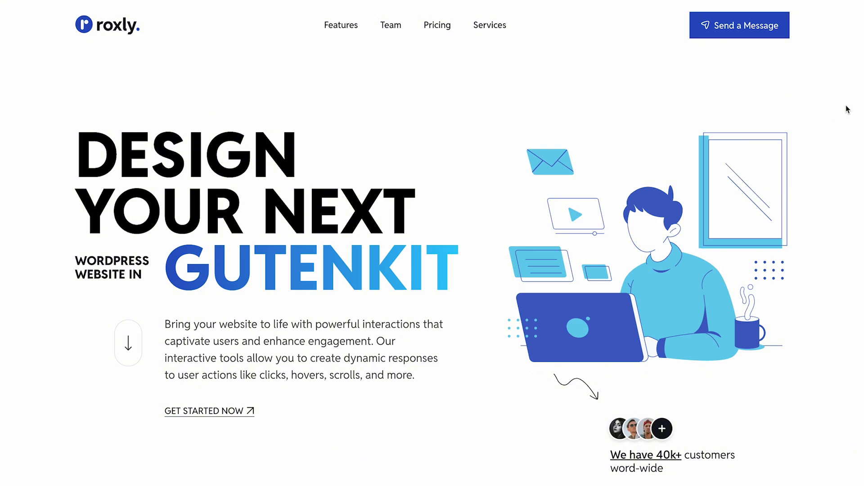
{"action": "left_click", "coordinate": [139, 347]}
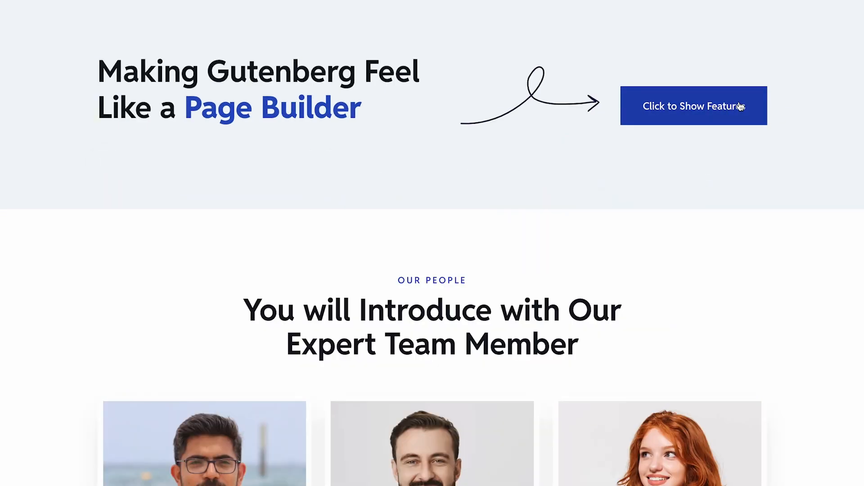
{"action": "left_click", "coordinate": [739, 106]}
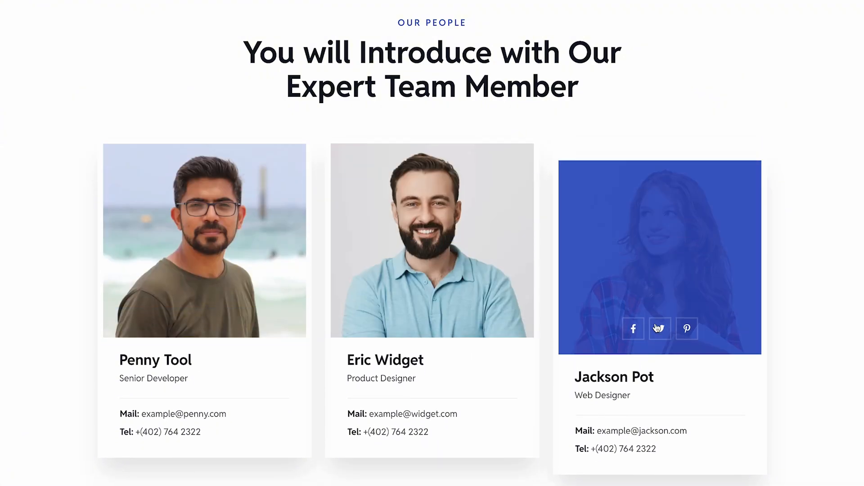
Check the Enter Viewport and Leave Viewport opacity effects on the desk image below "Bring Innovation to Life" on the live page.
{"action": "scroll", "coordinate": [837, 243], "scroll_direction": "down", "scroll_amount": 10}
{"action": "scroll", "coordinate": [838, 243], "scroll_direction": "up", "scroll_amount": 4}
{"action": "scroll", "coordinate": [838, 244], "scroll_direction": "up", "scroll_amount": 5}
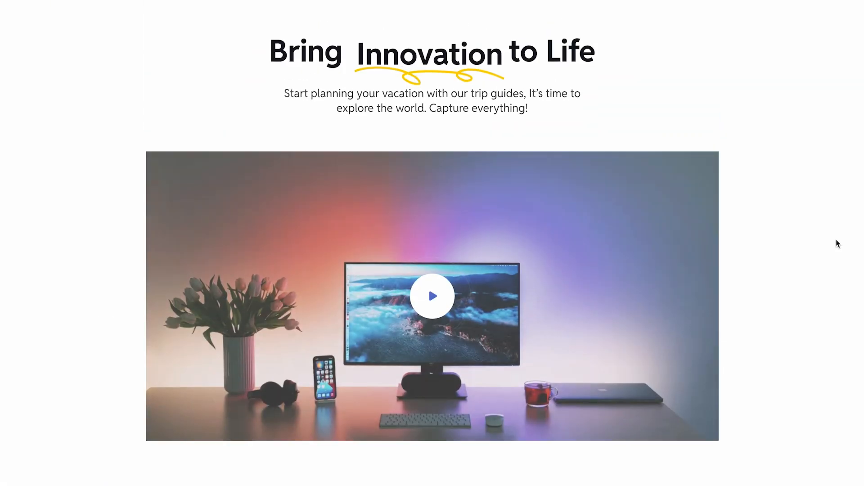
{"action": "scroll", "coordinate": [839, 244], "scroll_direction": "down", "scroll_amount": 5}
{"action": "scroll", "coordinate": [838, 244], "scroll_direction": "down", "scroll_amount": 4}
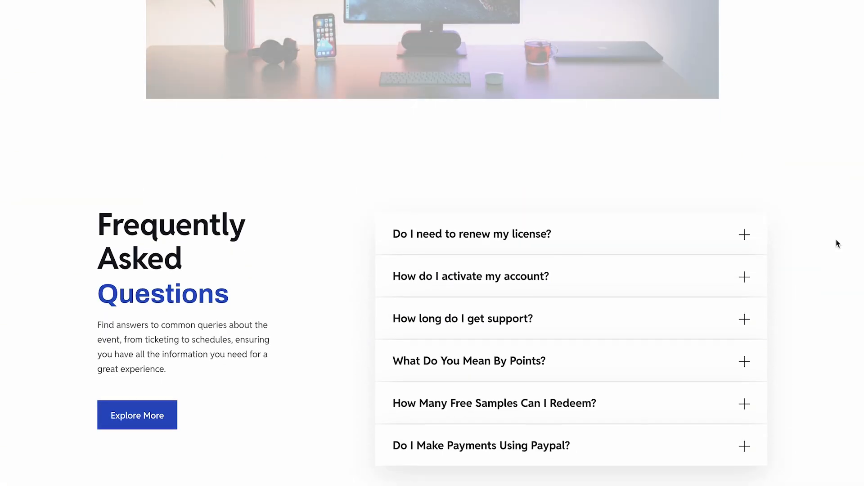